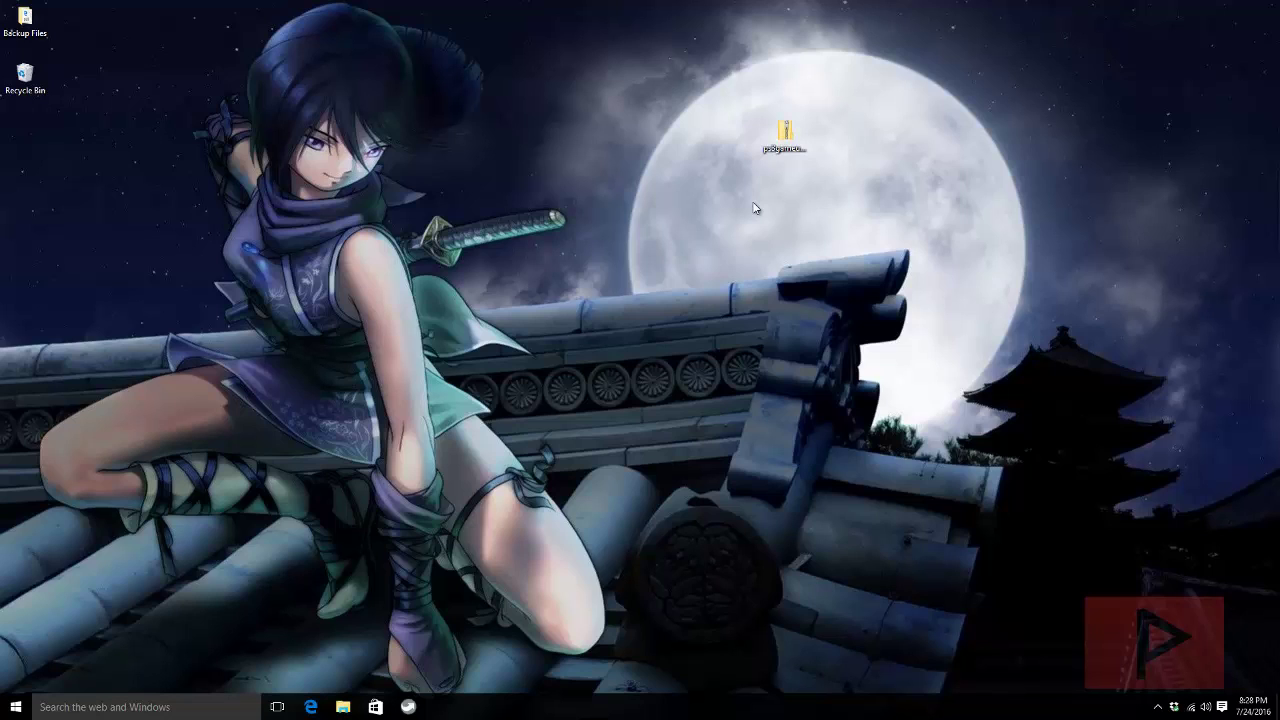
# Step: Extract the downloaded zip with 7-Zip into its own folder and open that folder
pyautogui.rightClick(786, 138)
pyautogui.moveTo(834, 228)
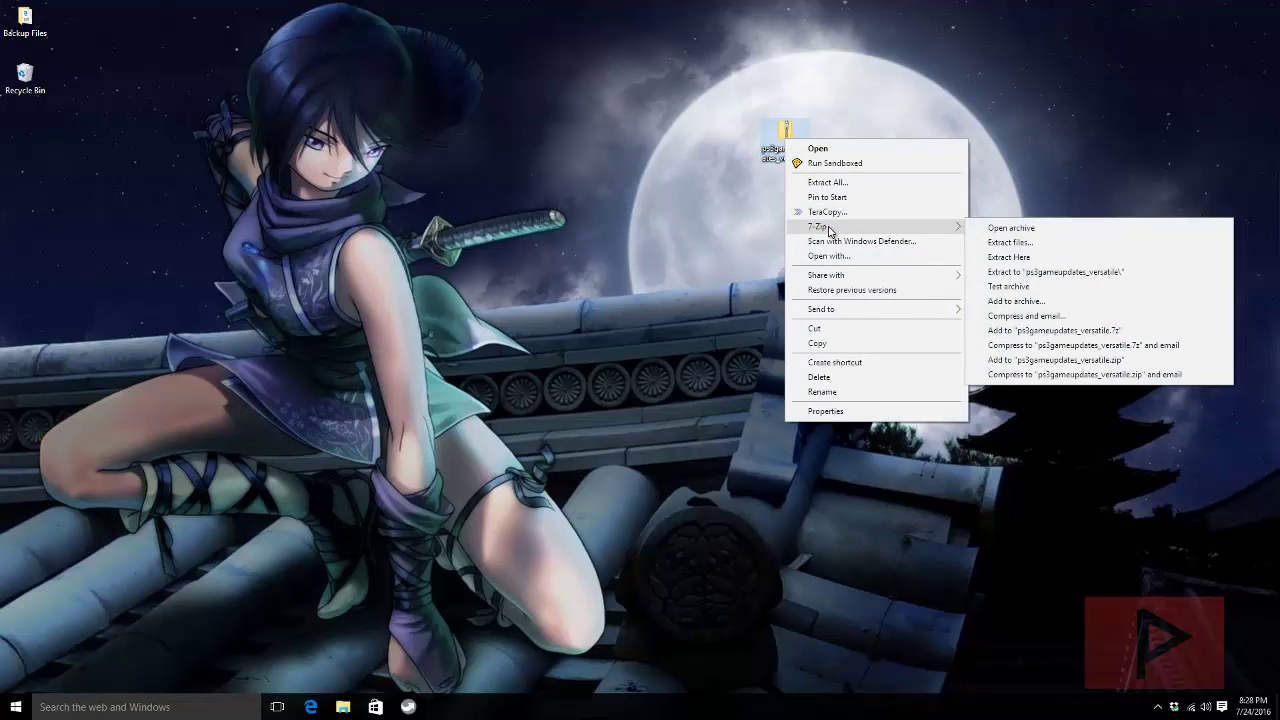
pyautogui.click(975, 272)
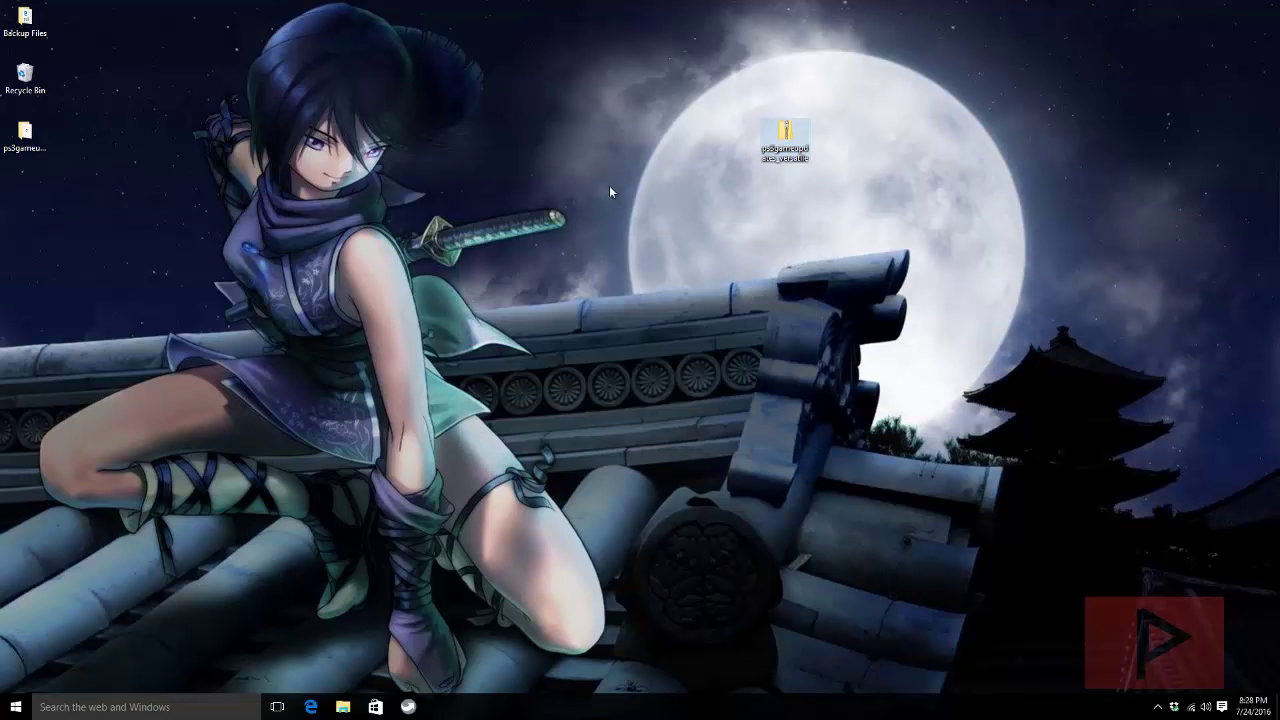
pyautogui.moveTo(25, 132); pyautogui.dragTo(636, 203)
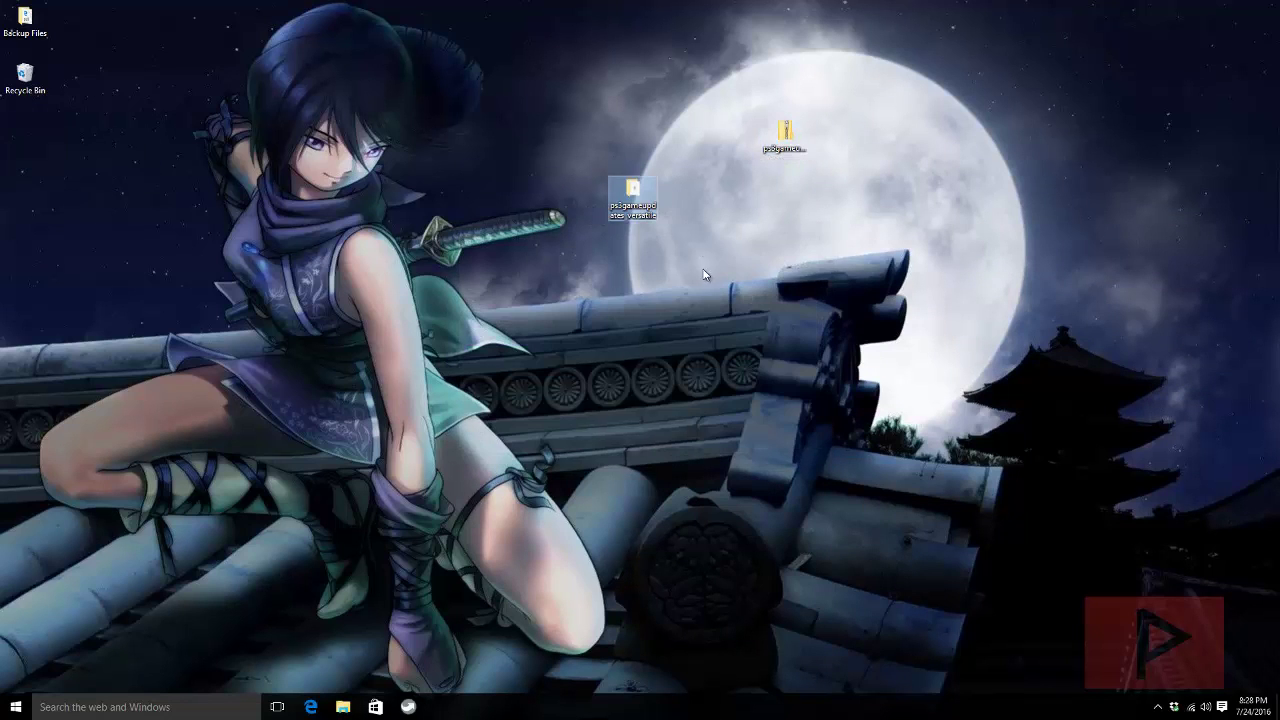
pyautogui.doubleClick(636, 203)
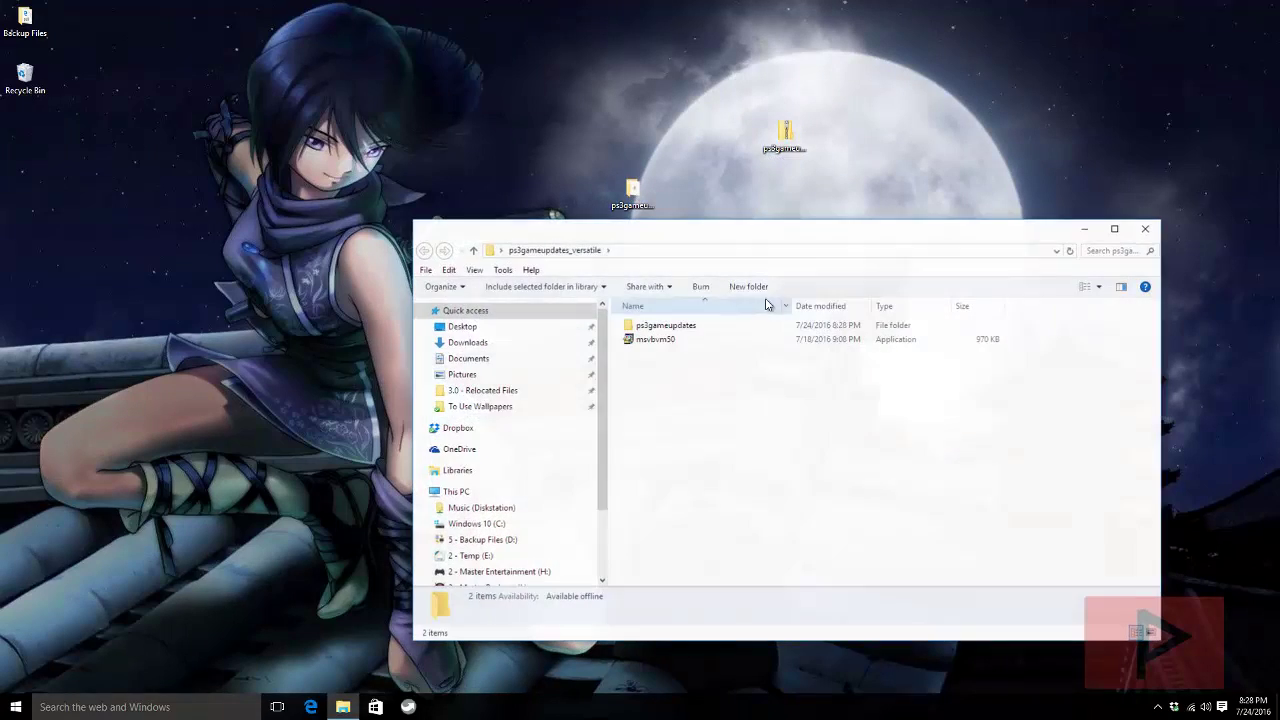
# Step: Install the msvbvm50 Visual Basic runtime
pyautogui.click(656, 345)
pyautogui.doubleClick(656, 345)
pyautogui.click(668, 404)
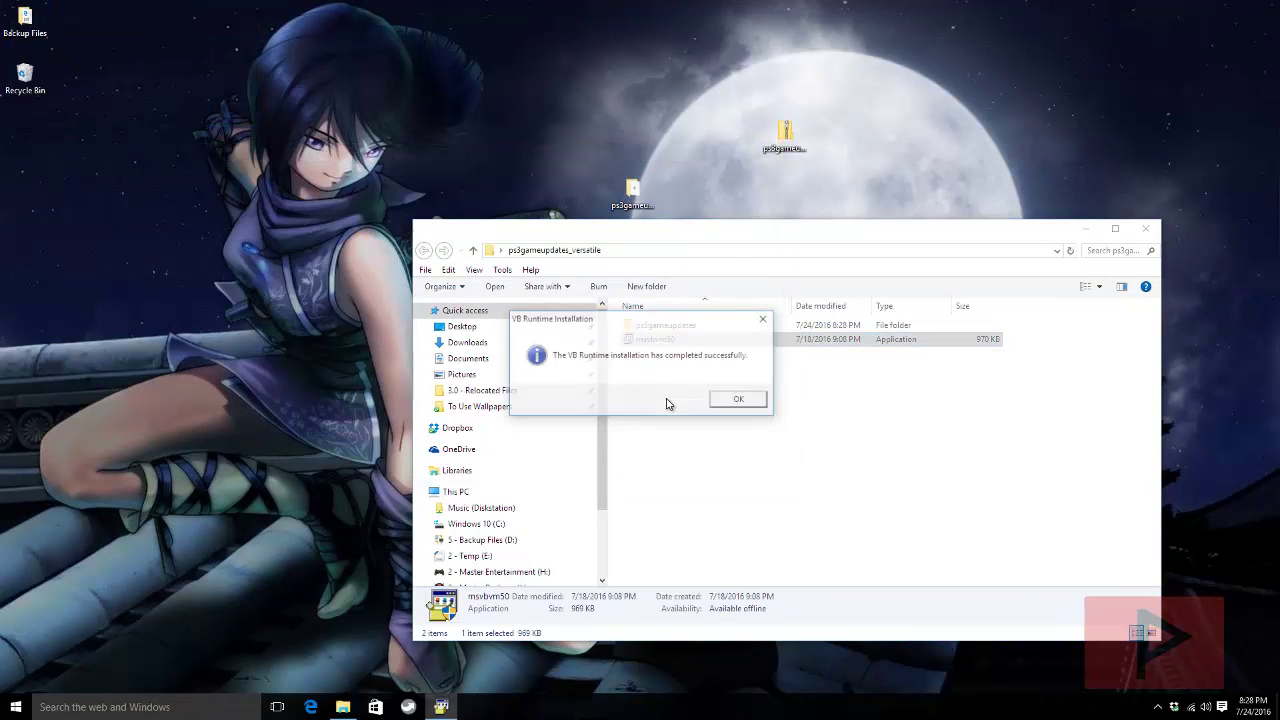
pyautogui.click(739, 401)
# Step: Install PS3 Game Updates 3.0.7 with default setup options and launch it
pyautogui.click(677, 327)
pyautogui.doubleClick(677, 327)
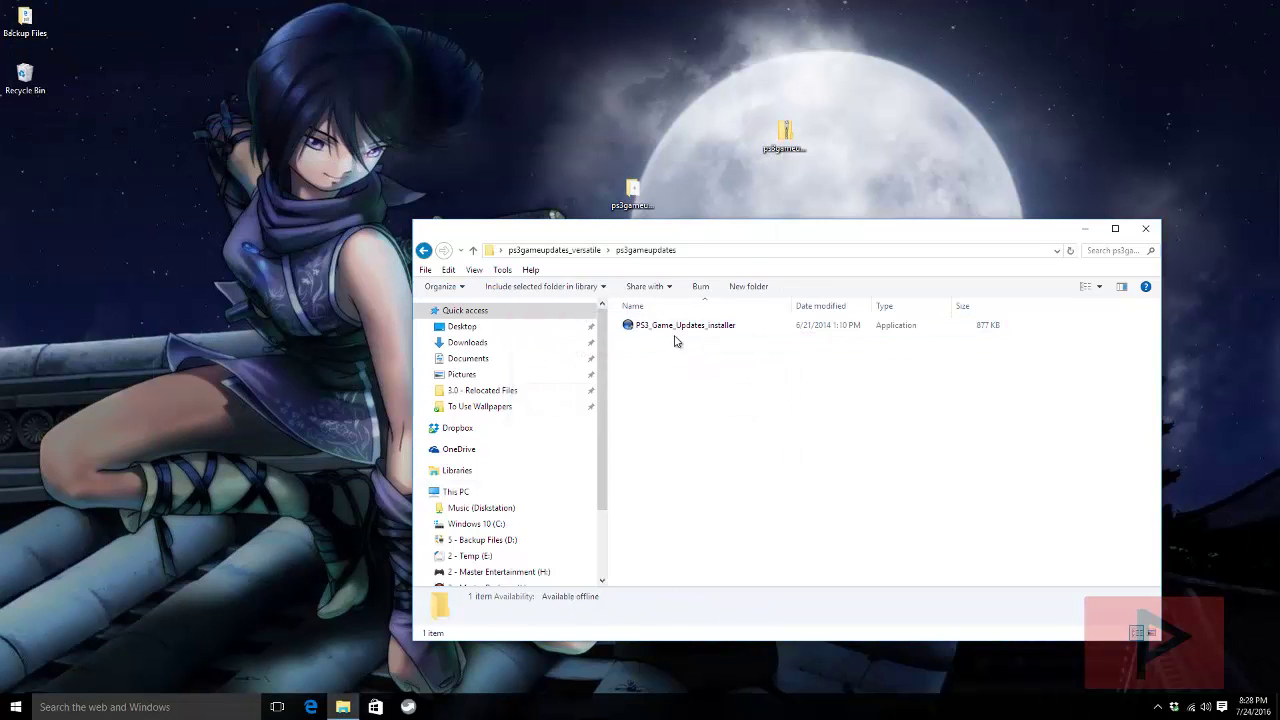
pyautogui.doubleClick(706, 330)
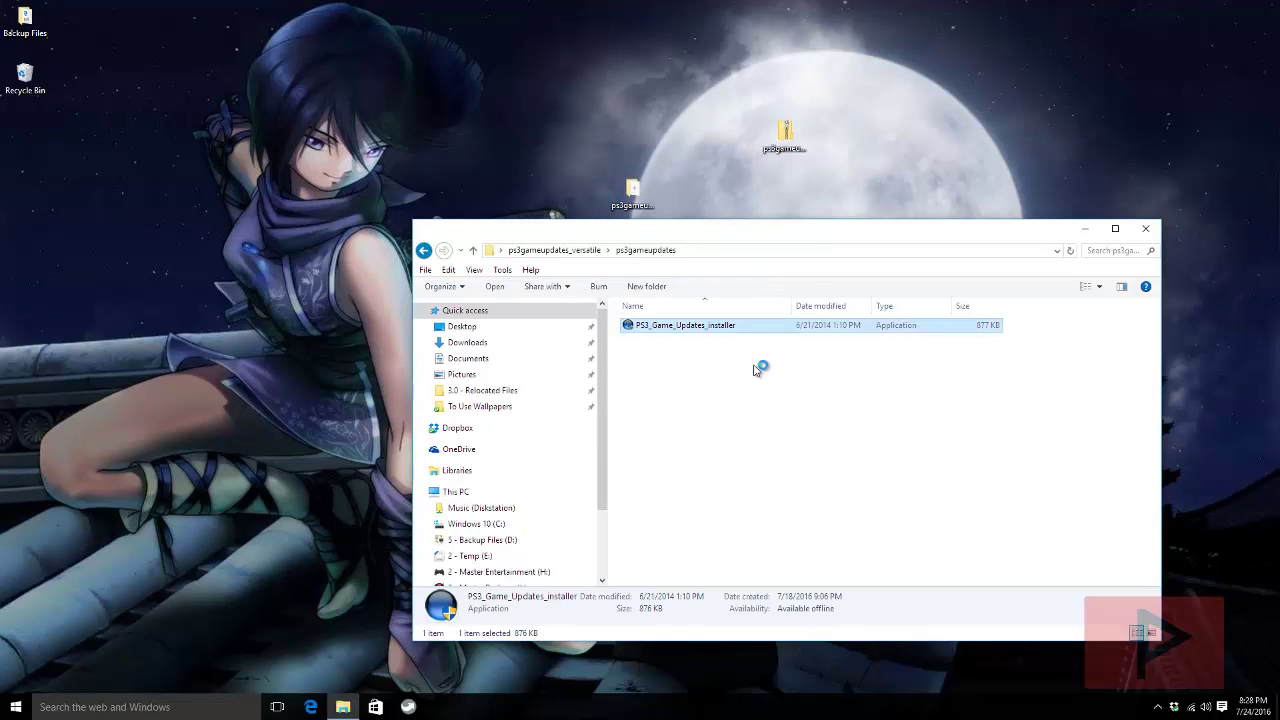
pyautogui.click(720, 460)
pyautogui.click(720, 458)
pyautogui.click(722, 458)
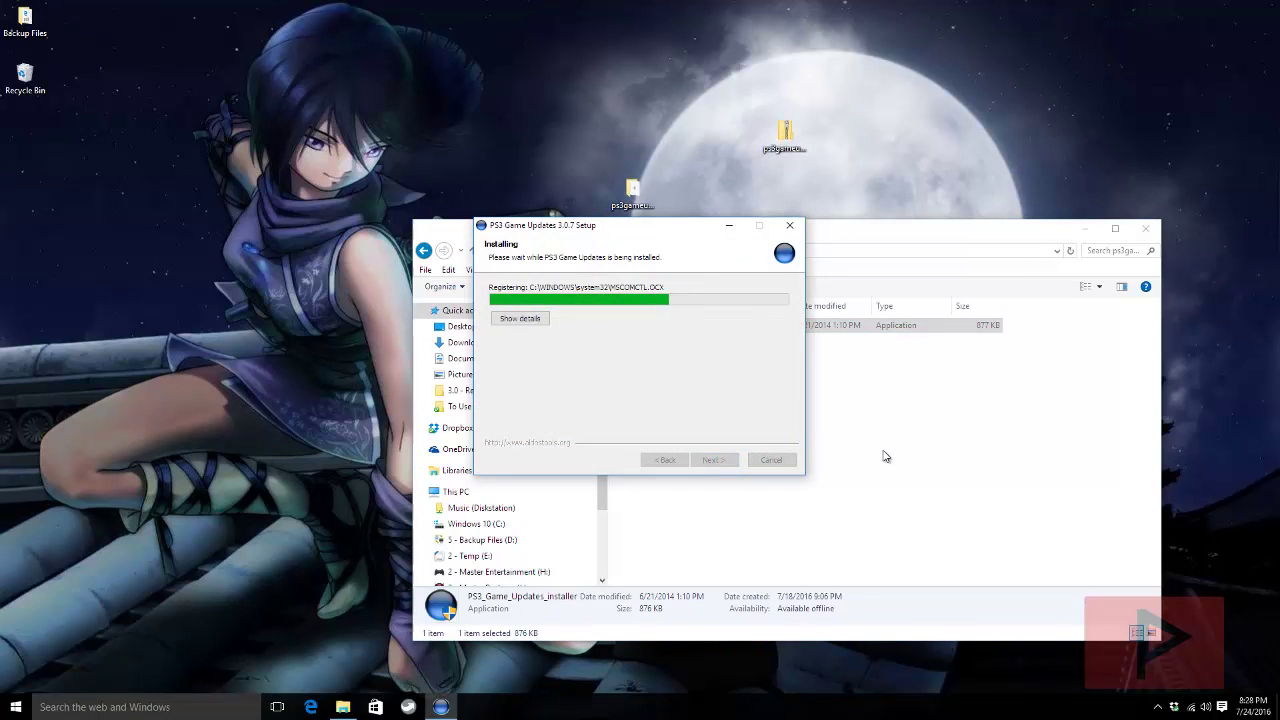
pyautogui.click(708, 464)
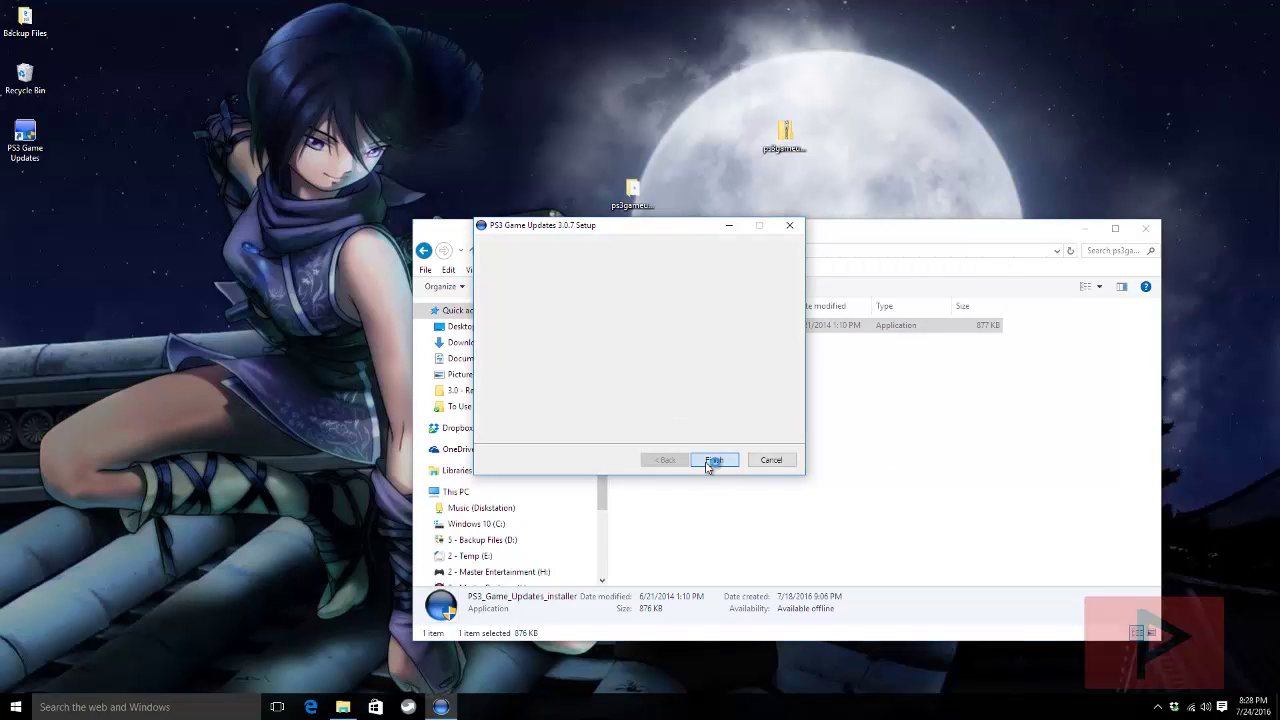
pyautogui.click(1146, 228)
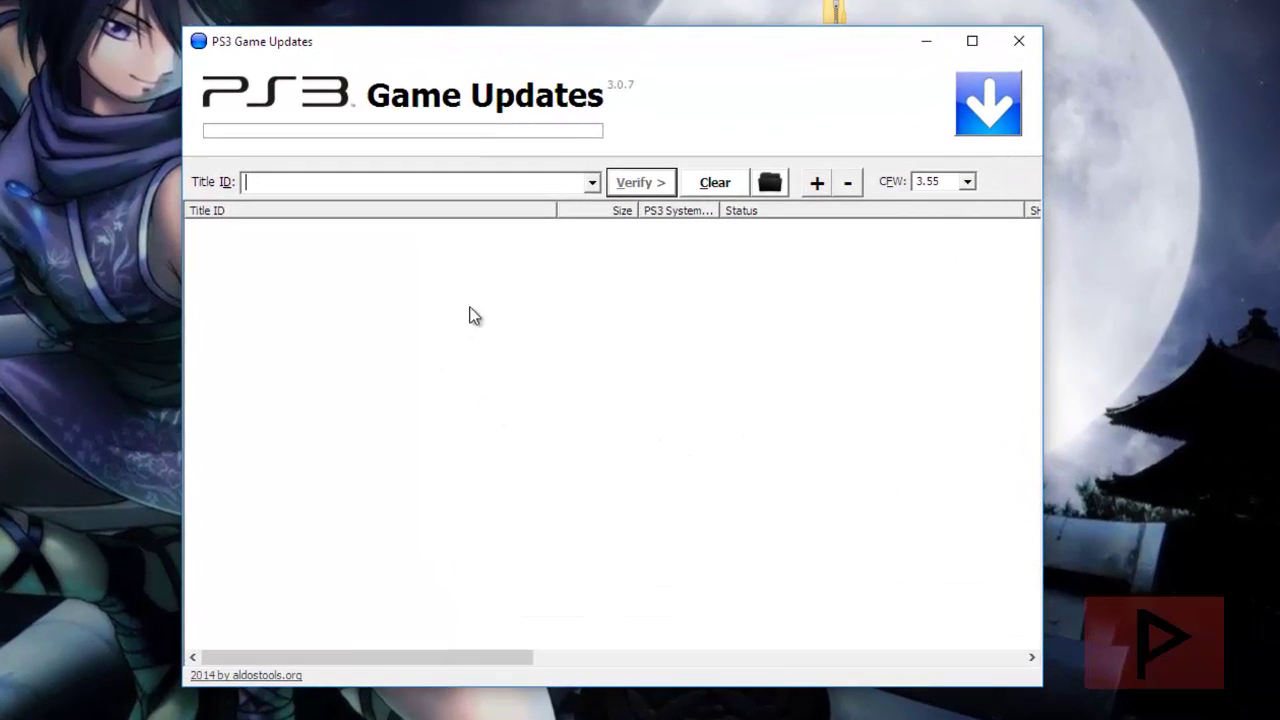
# Step: Choose 4.55 from the CFW firmware dropdown, ready to enter a Title ID
pyautogui.click(967, 183)
pyautogui.scroll(5, 966, 270)
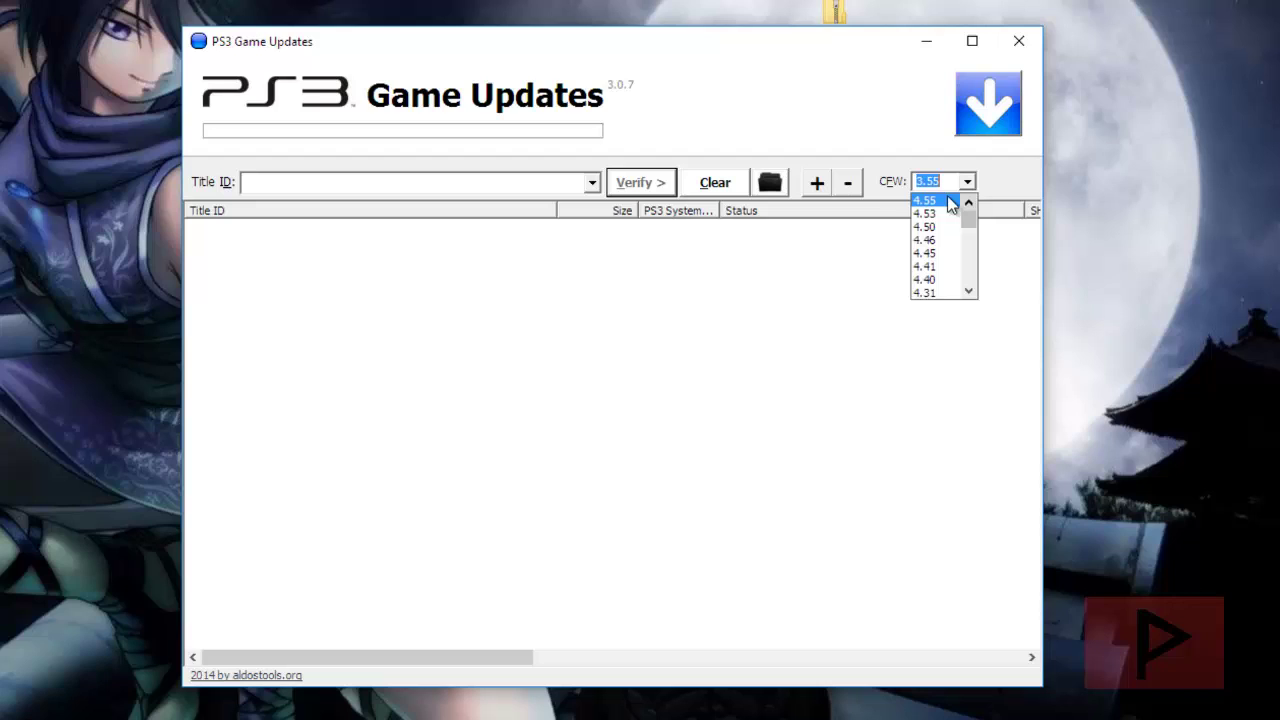
pyautogui.click(947, 198)
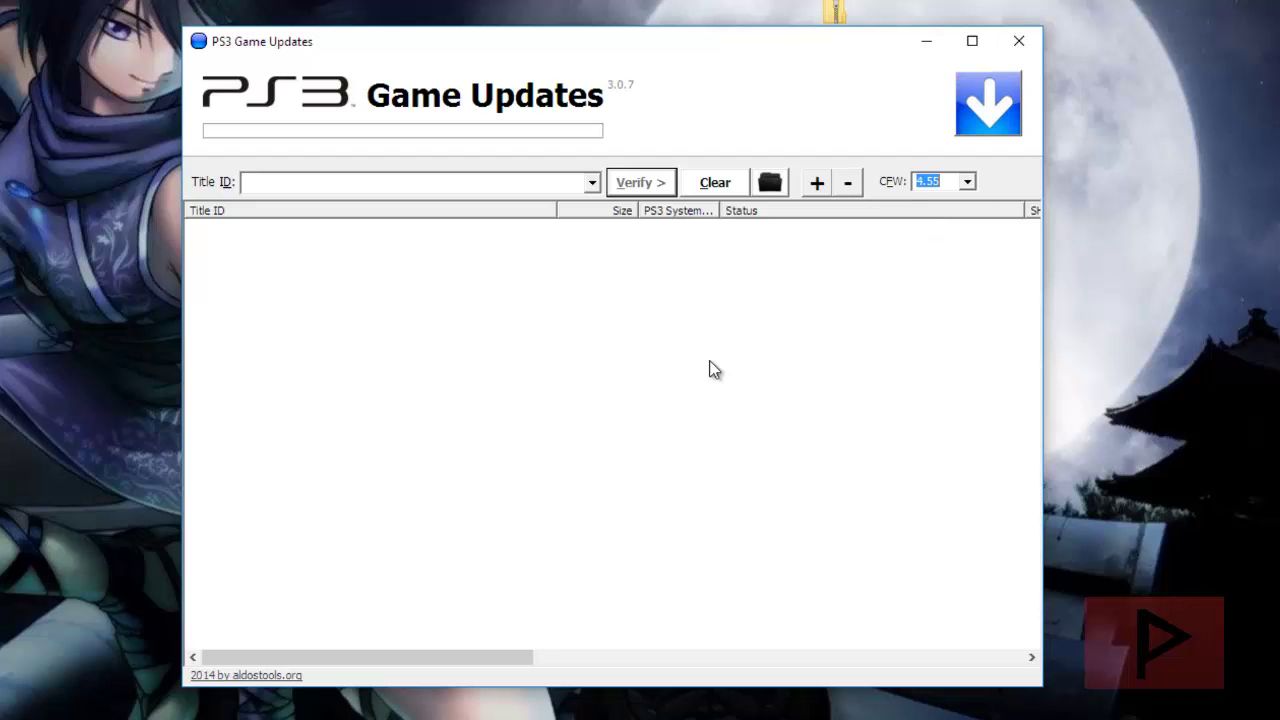
pyautogui.click(293, 185)
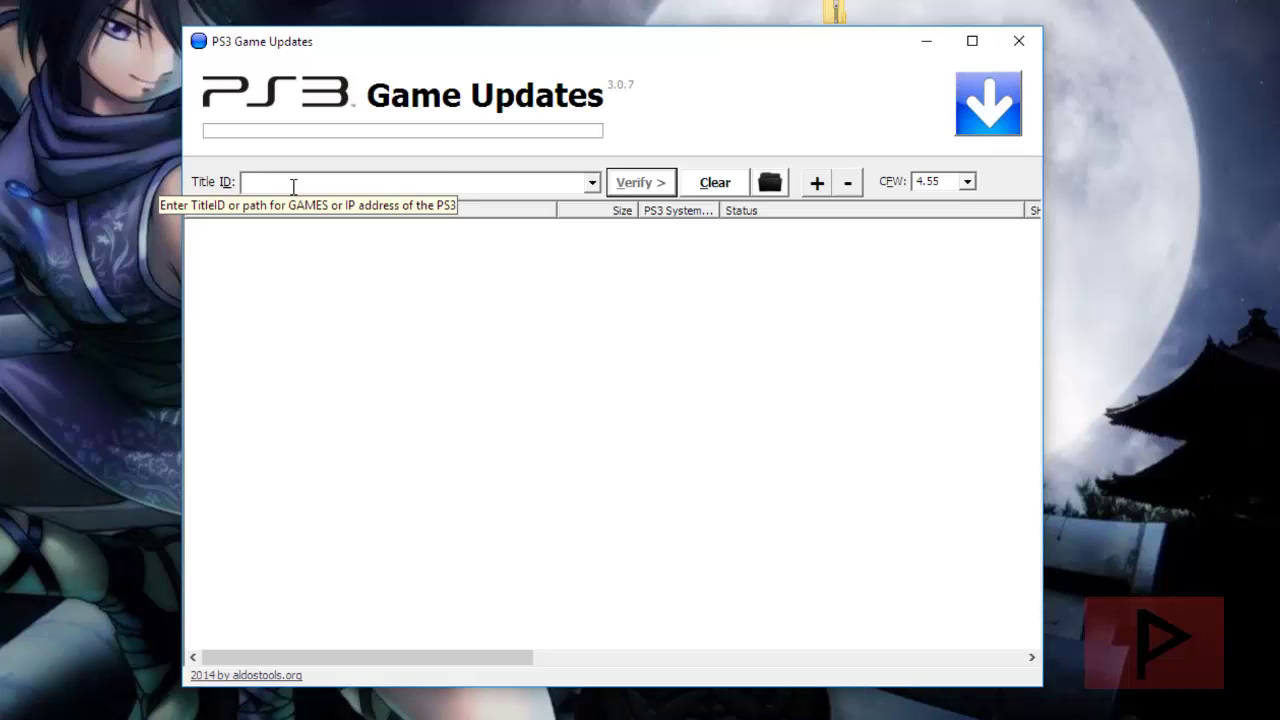
# Step: Search 'Modern W', pick BLUS30072 Call of Duty 4: Modern Warfare, and verify its updates
pyautogui.write('MO')
pyautogui.press('BackSpace')
pyautogui.write('O')
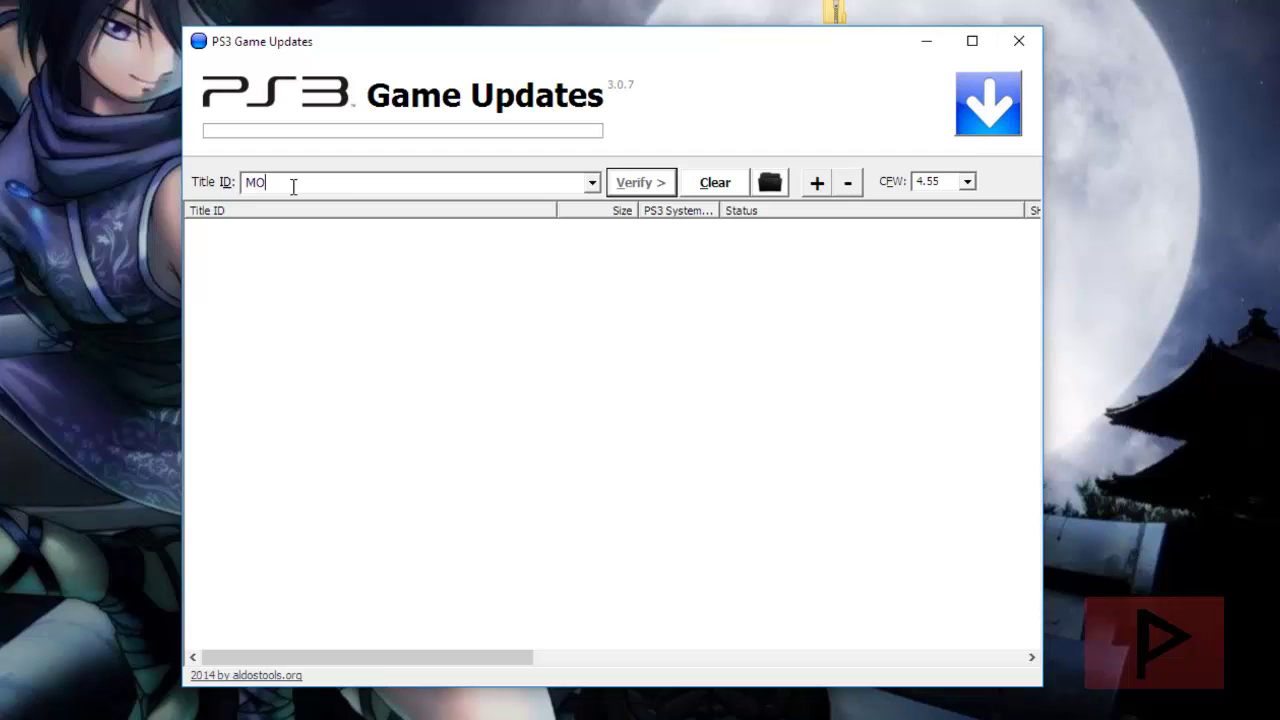
pyautogui.write('PDDERN W')
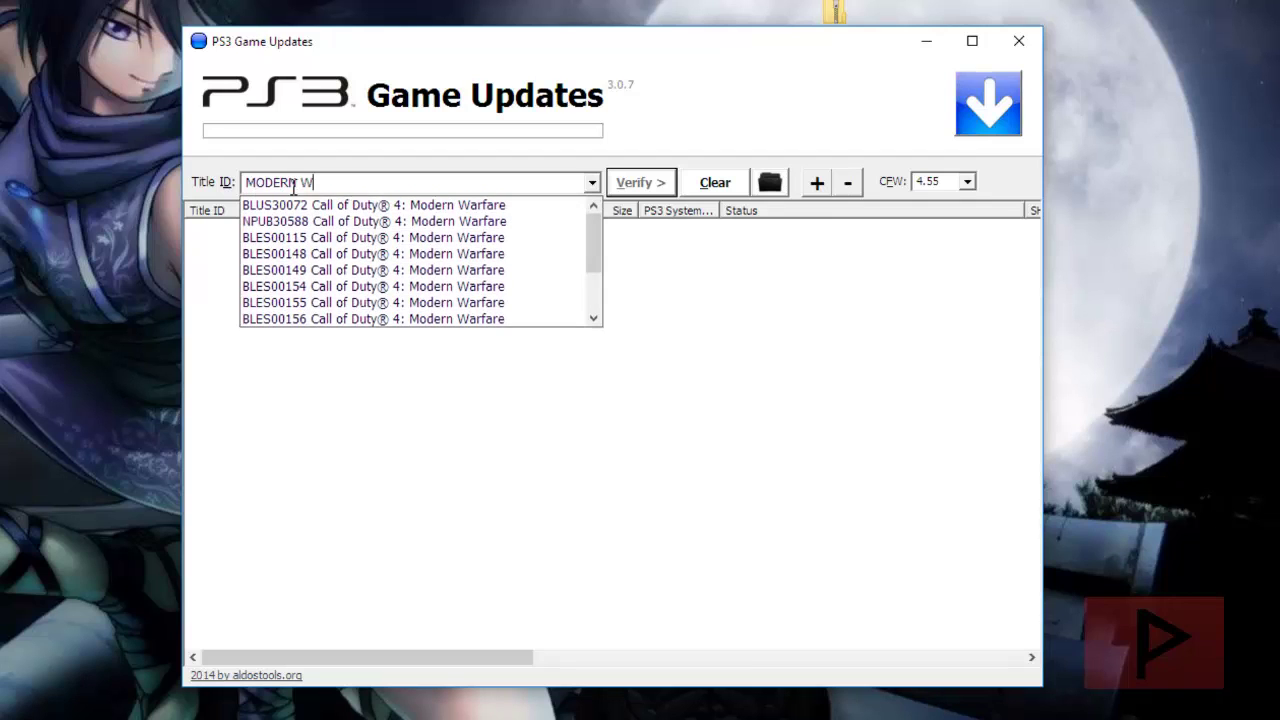
pyautogui.click(384, 150)
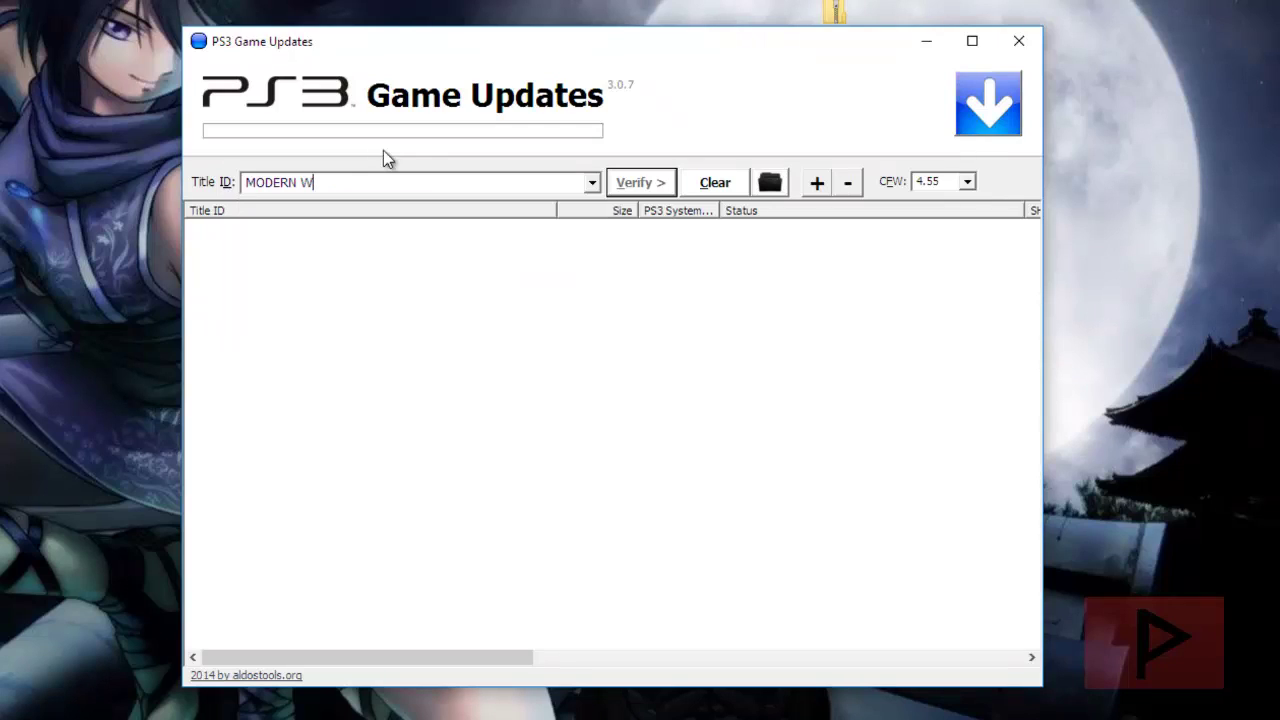
pyautogui.click(592, 183)
pyautogui.click(535, 205)
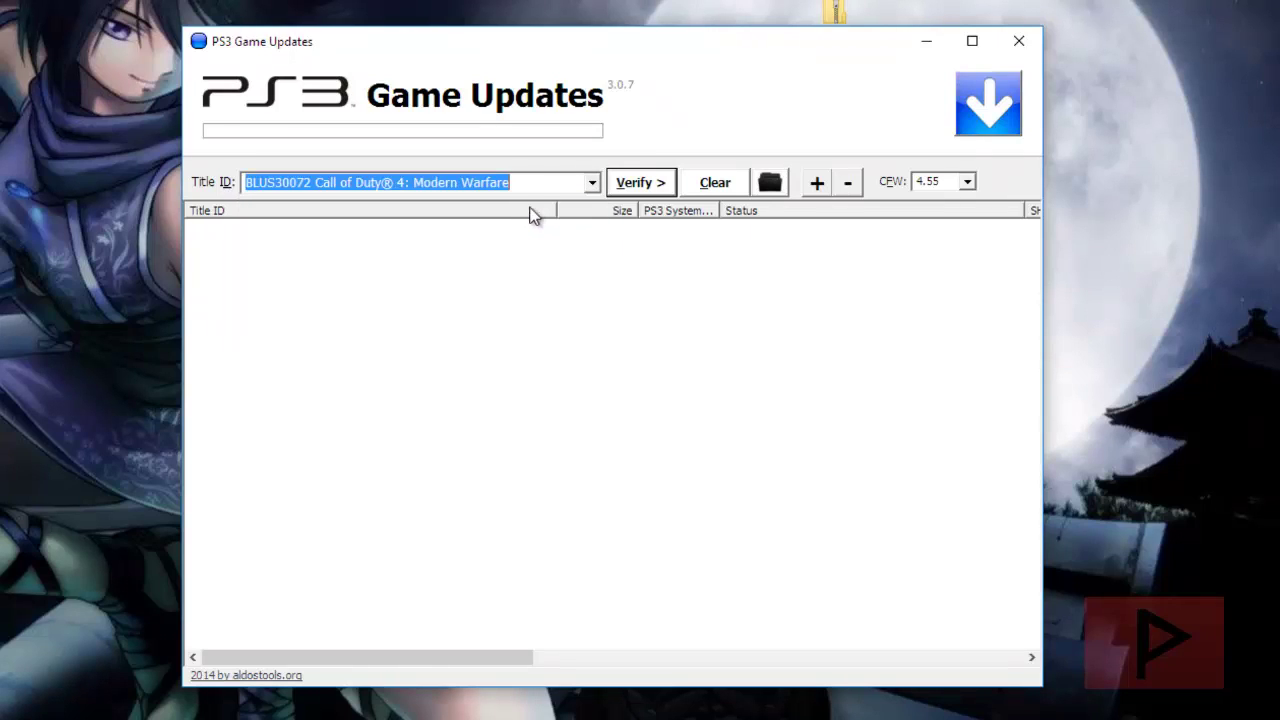
pyautogui.click(637, 184)
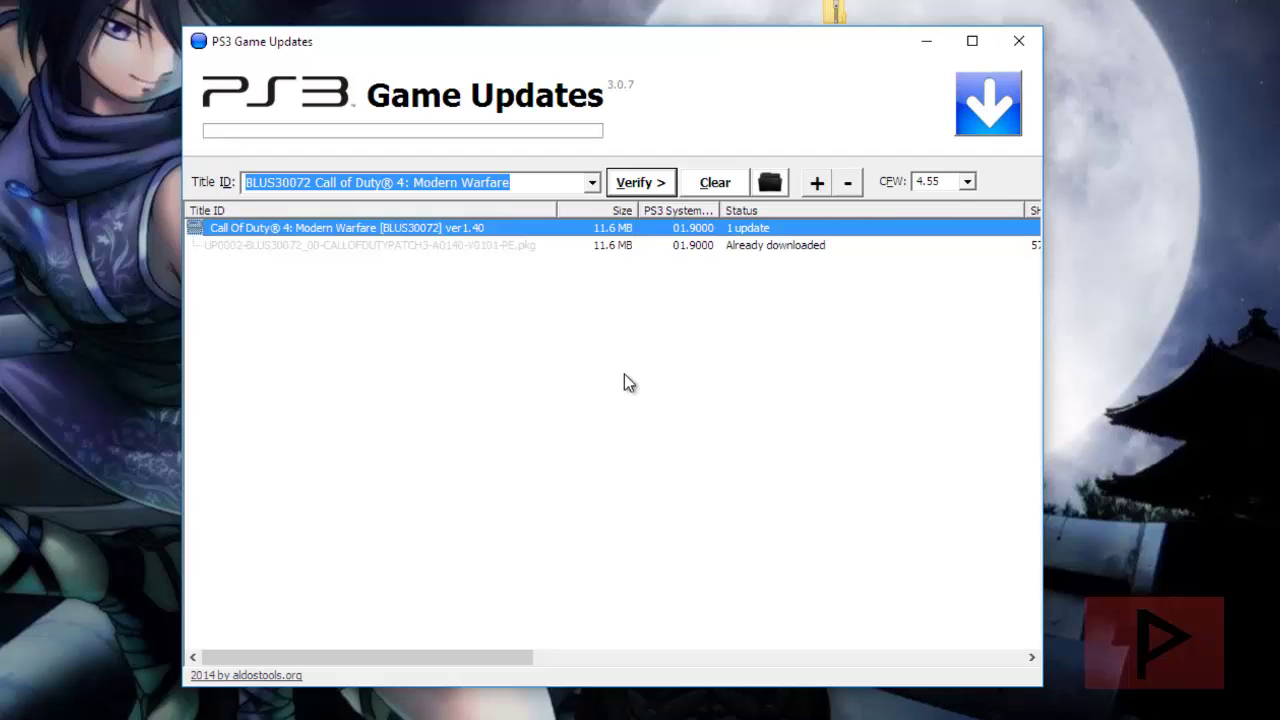
# Step: Open the download folder to confirm the 11,856 KB Modern Warfare PKG, then close it
pyautogui.doubleClick(464, 252)
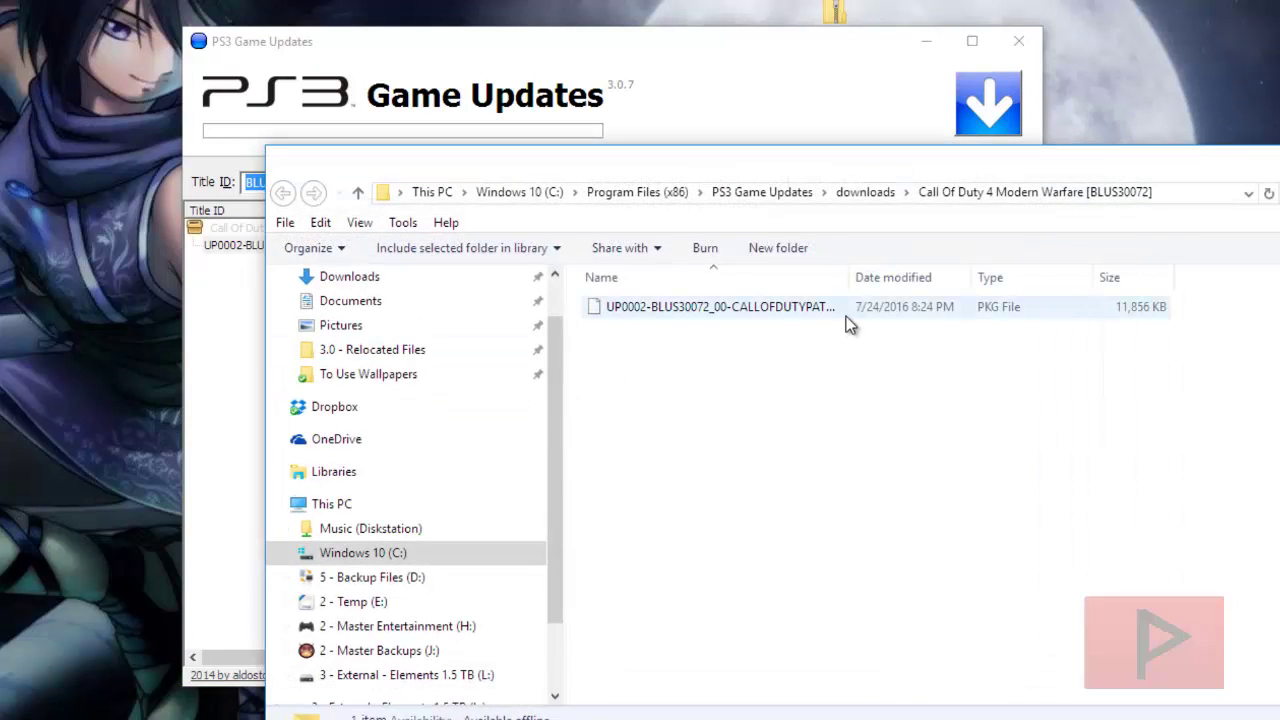
pyautogui.moveTo(884, 276)
pyautogui.mouseDown()
pyautogui.moveTo(1186, 271)
pyautogui.moveTo(883, 279)
pyautogui.mouseUp()
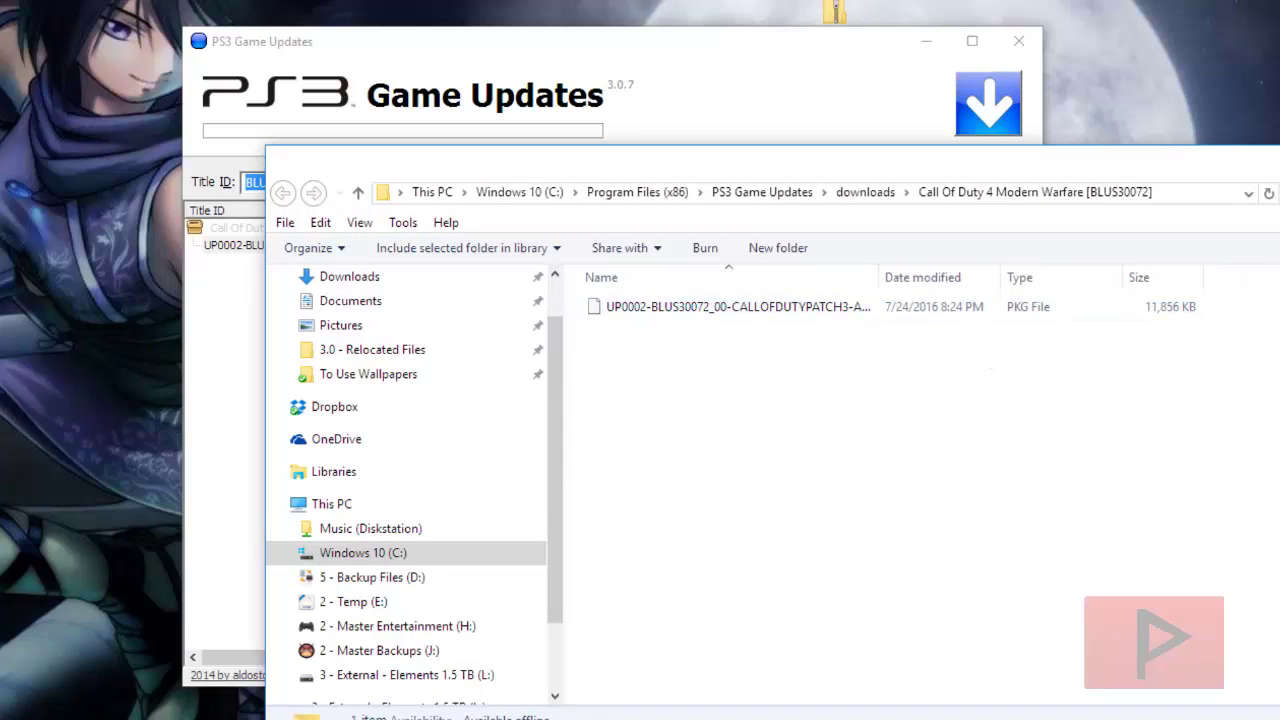
pyautogui.hotkey('alt', 'F4')
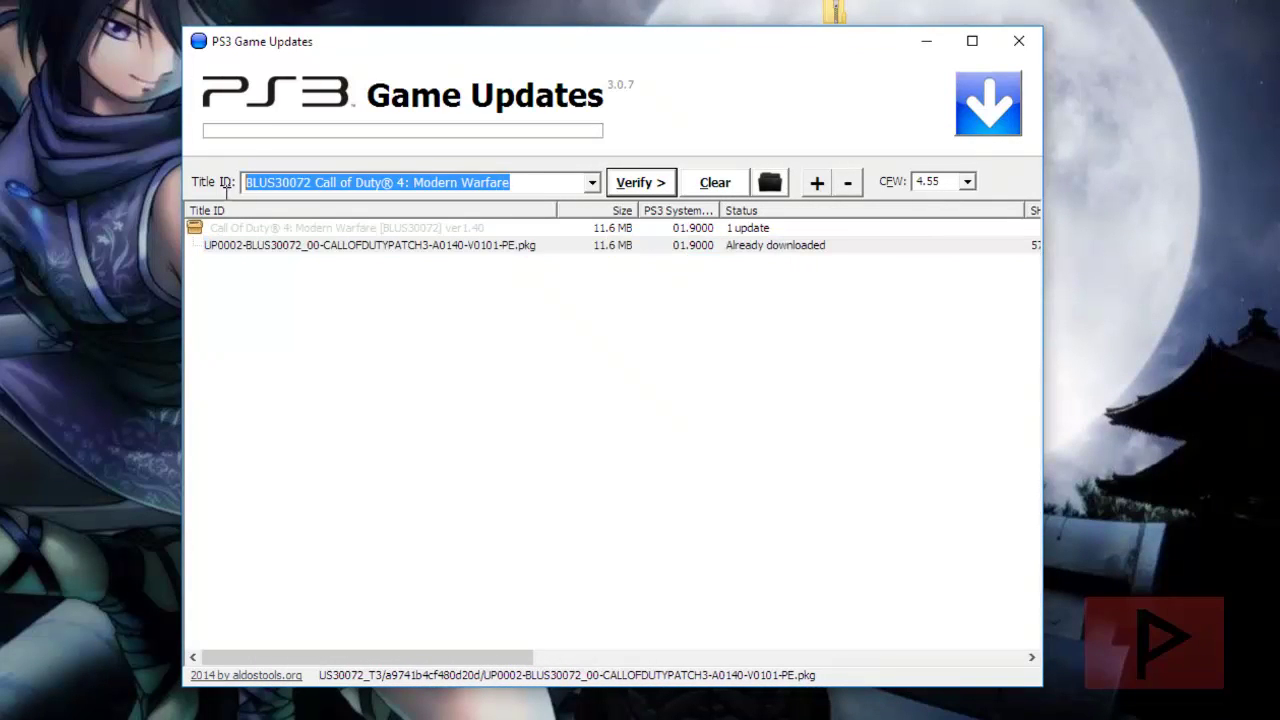
# Step: Search 'GRAN TURISMO', pick BCES01893 Gran Turismo 6, and verify its 21 updates
pyautogui.press('BackSpace')
pyautogui.write('GRA')
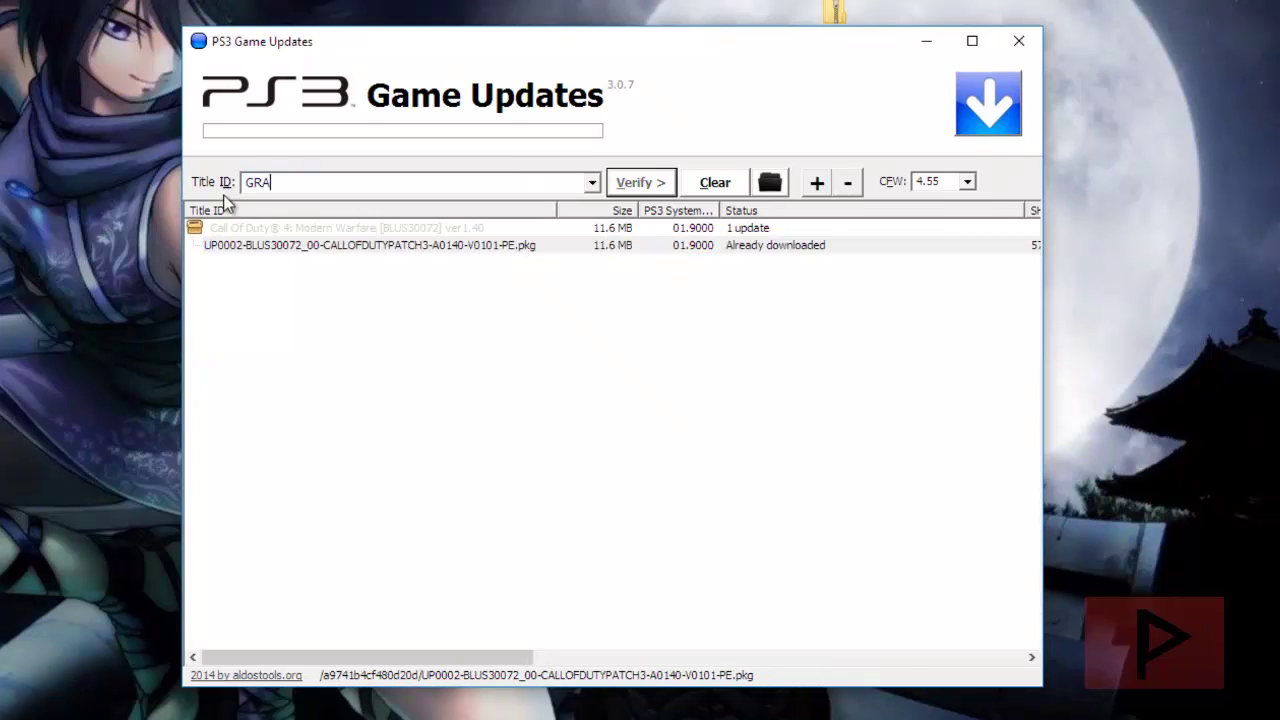
pyautogui.write('N TURISMO 6')
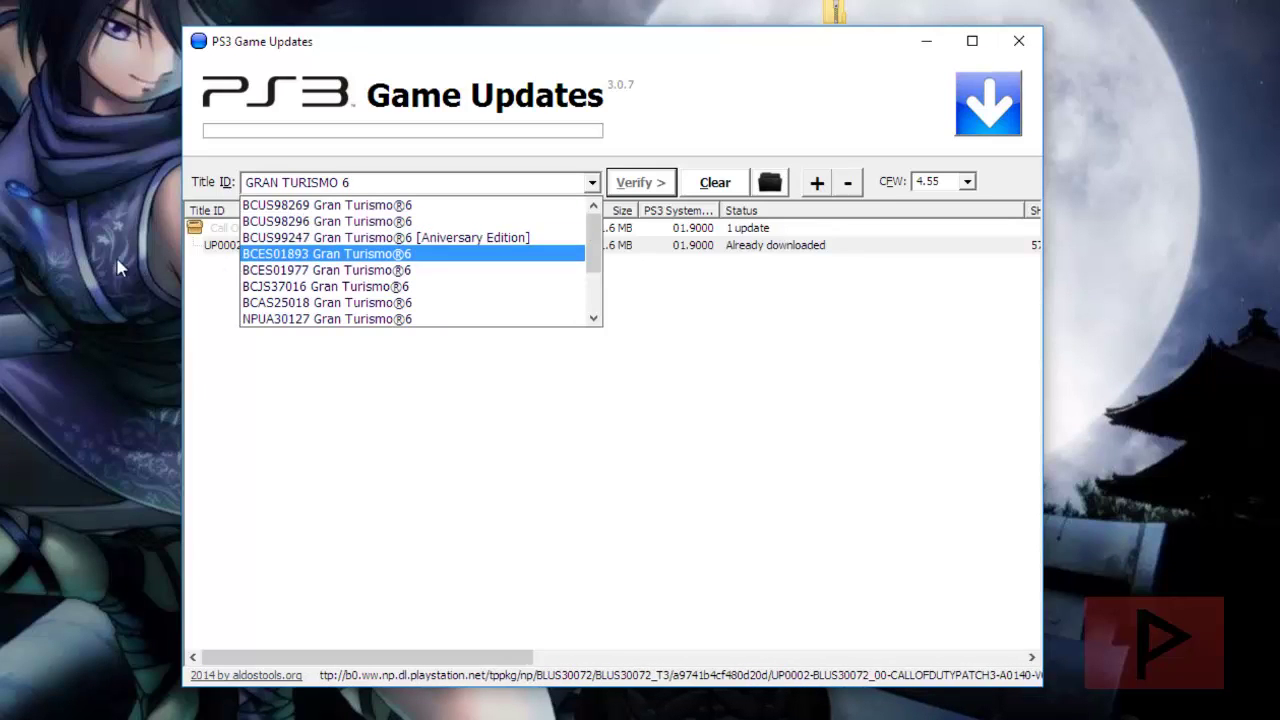
pyautogui.click(313, 255)
pyautogui.click(631, 184)
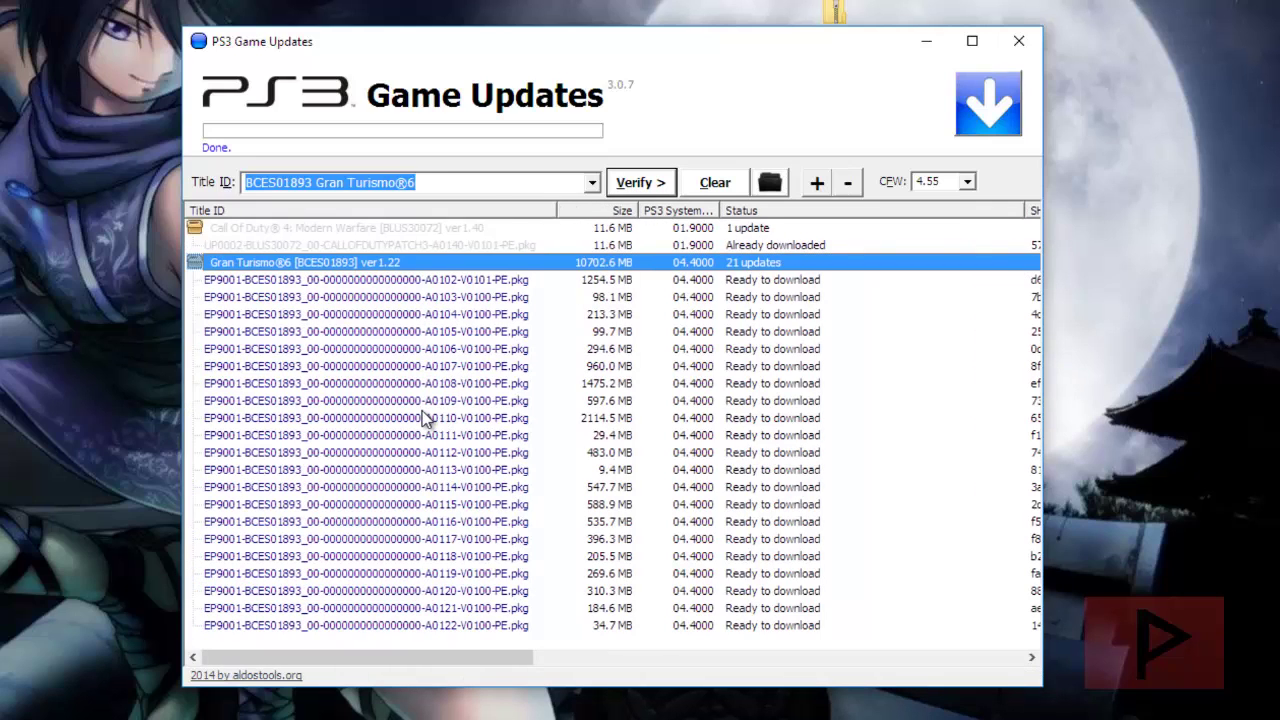
# Step: Queue Gran Turismo 6 packages A0103 through A0106 for download
pyautogui.click(465, 284)
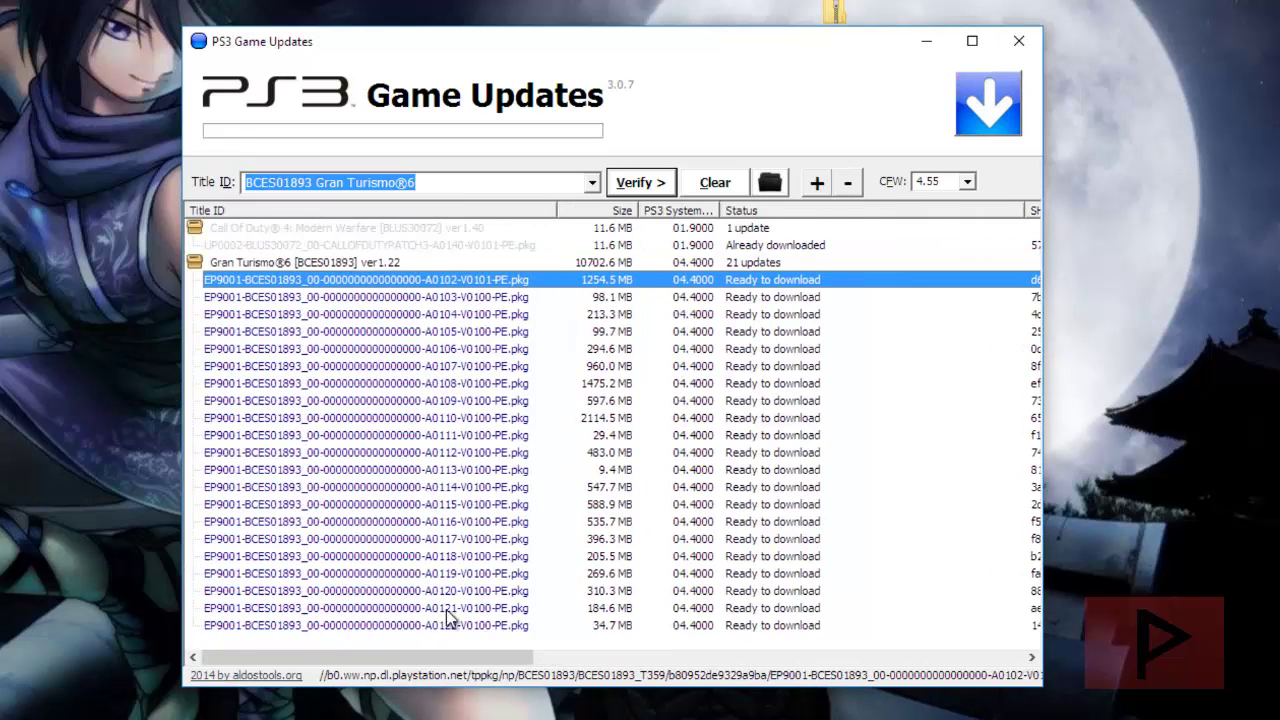
pyautogui.click(452, 624)
pyautogui.click(484, 283)
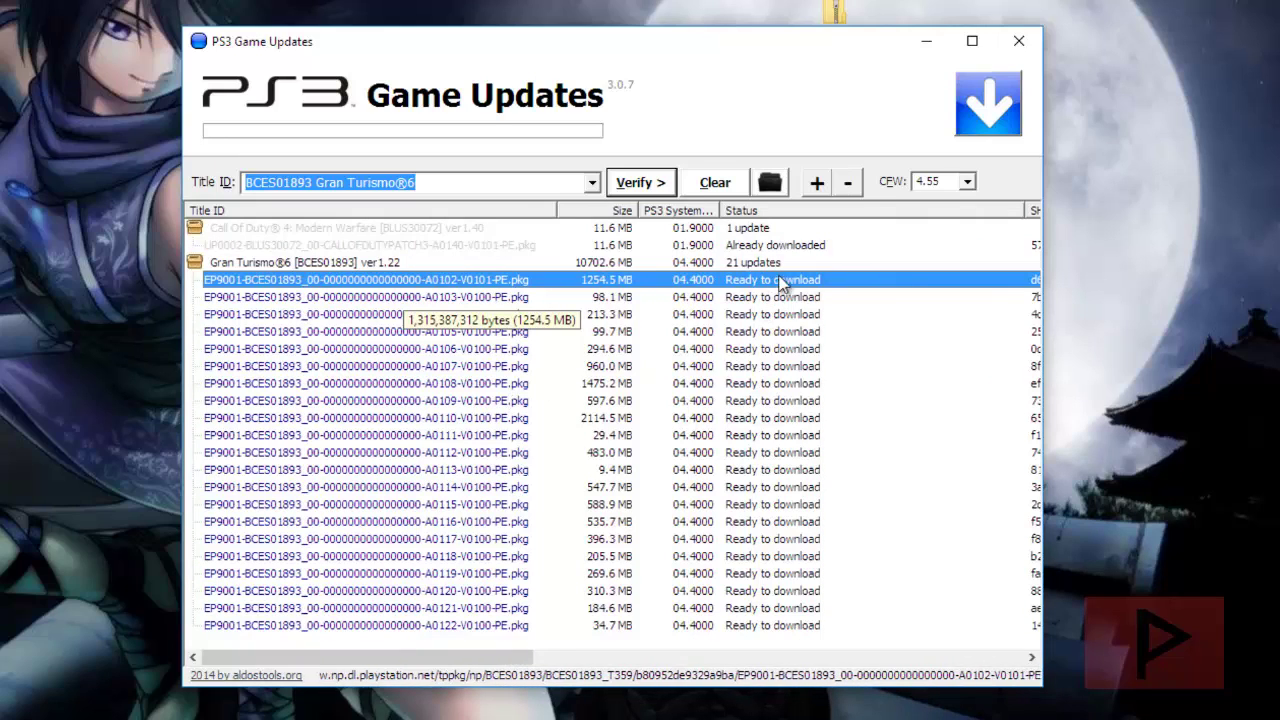
pyautogui.doubleClick(503, 297)
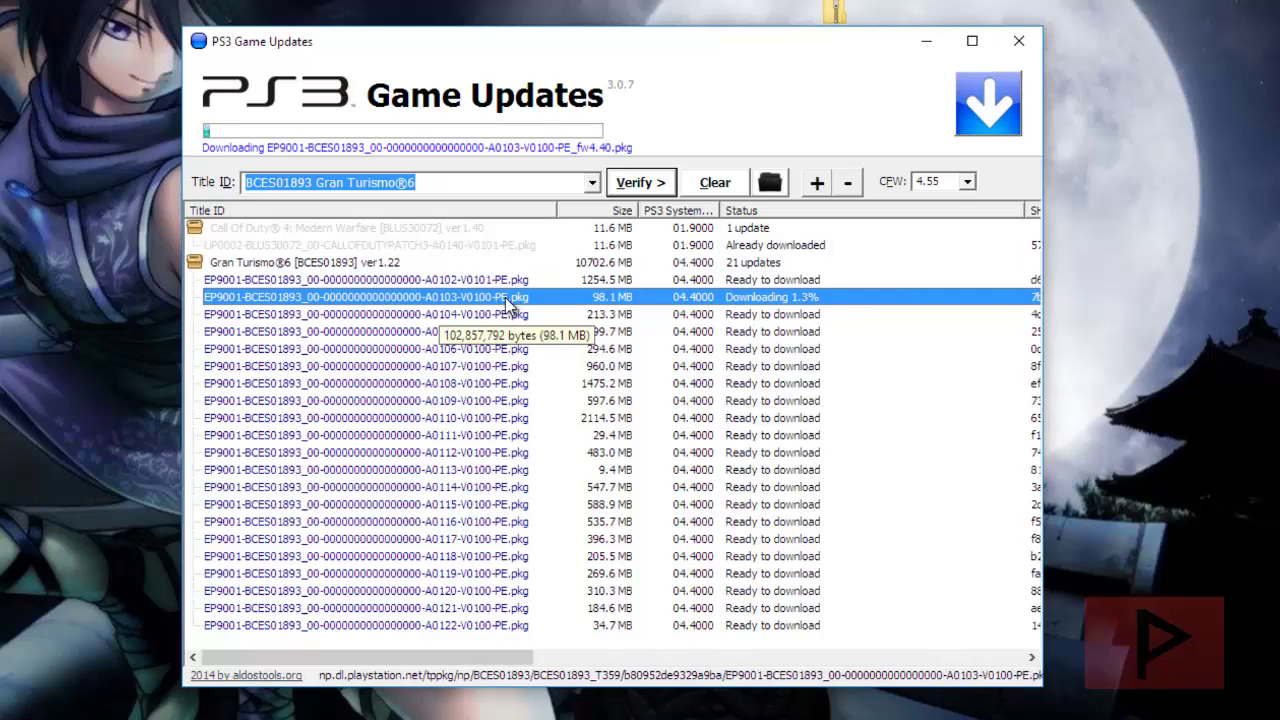
pyautogui.doubleClick(506, 314)
pyautogui.doubleClick(506, 333)
pyautogui.doubleClick(505, 349)
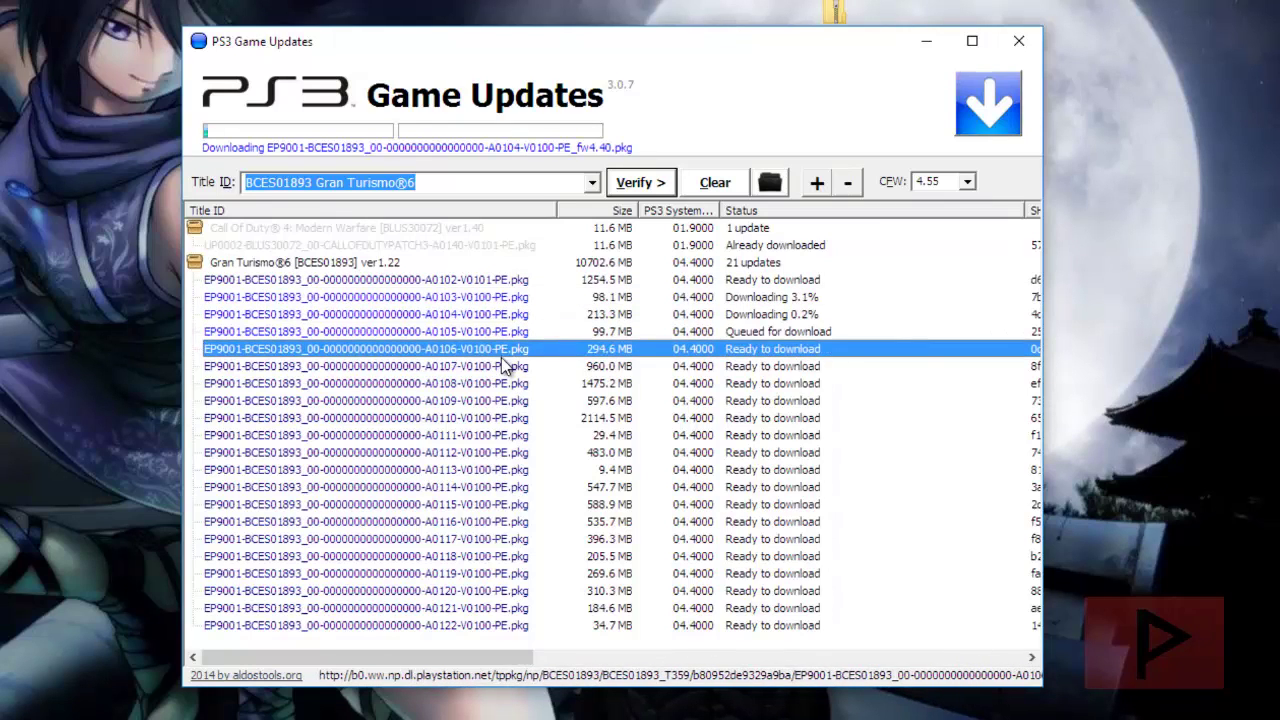
# Step: Cancel the A0103 and A0104 downloads, leaving A0105 and A0106 queued
pyautogui.click(508, 298)
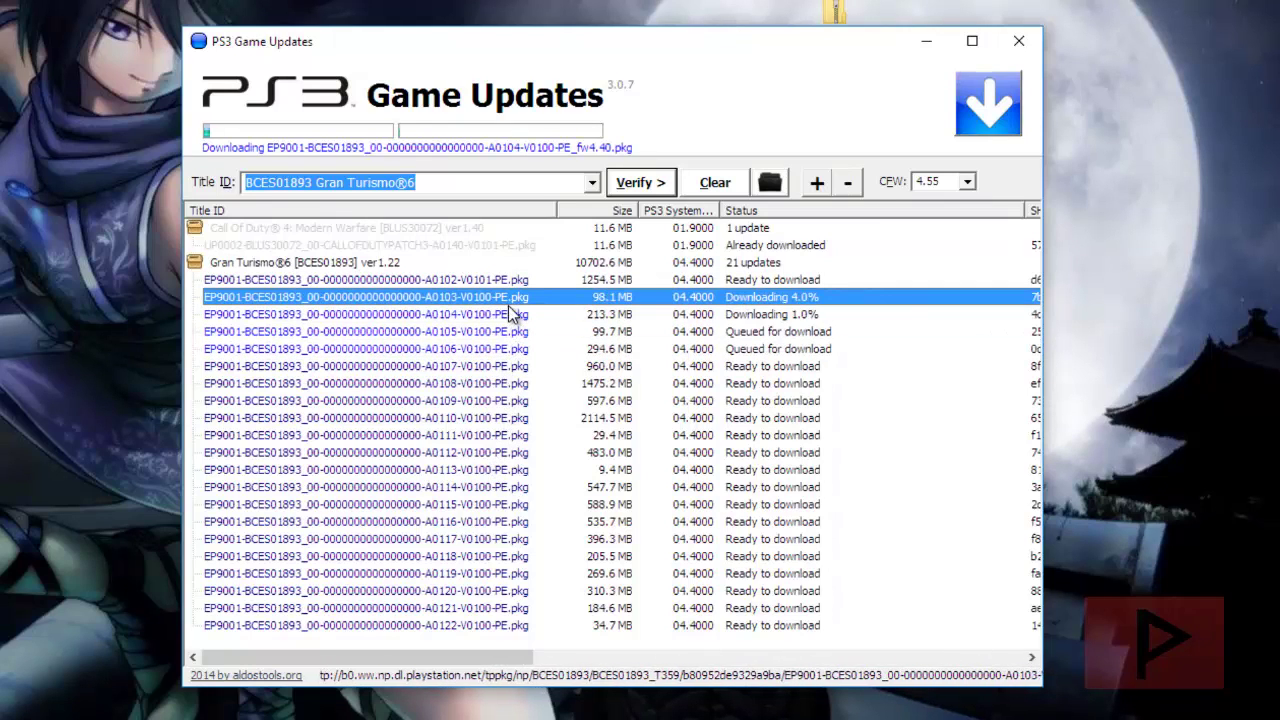
pyautogui.rightClick(510, 316)
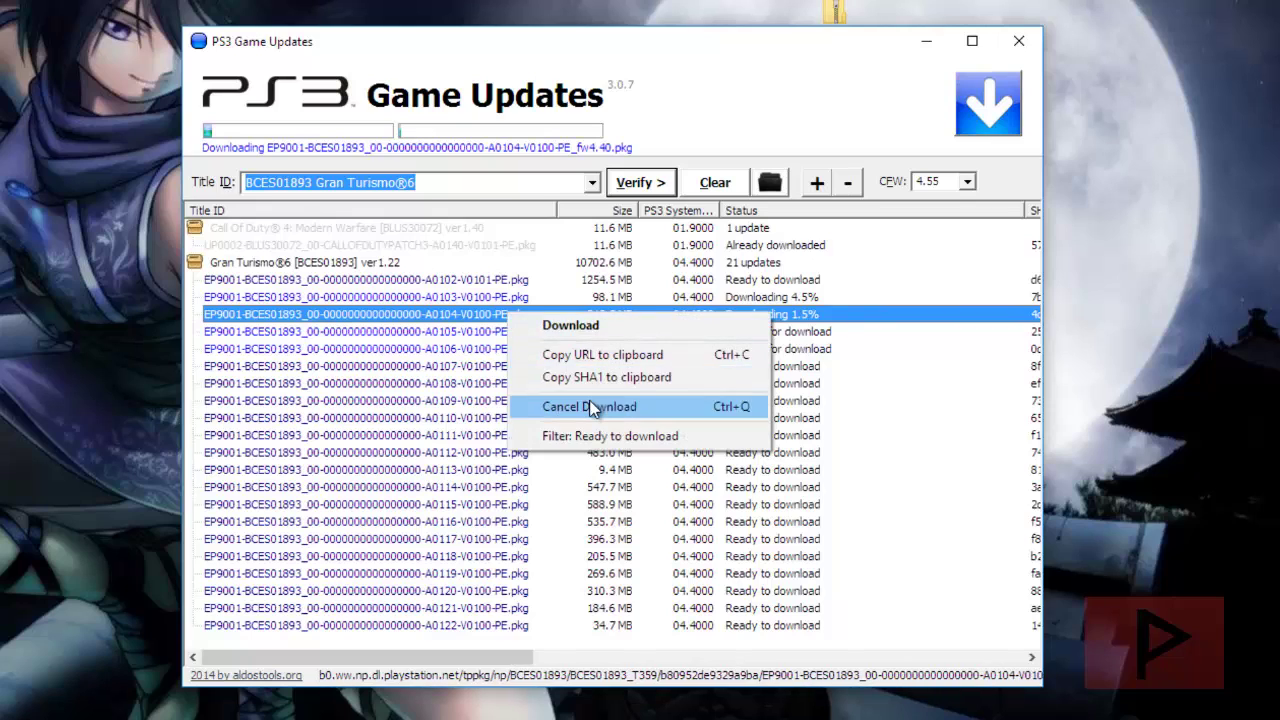
pyautogui.click(590, 406)
pyautogui.click(490, 349)
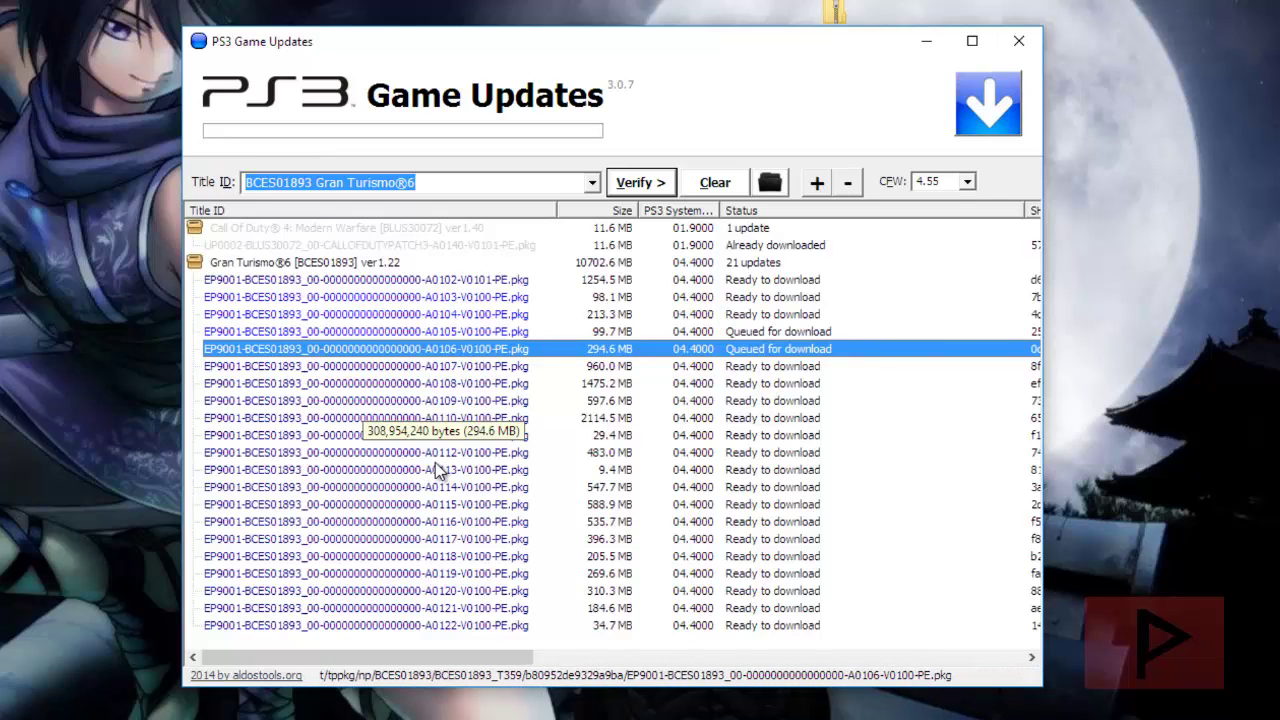
# Step: Clear results, re-verify BLUS30072 Modern Warfare via a 'MODERN' search, and view its PKG folder
pyautogui.click(732, 189)
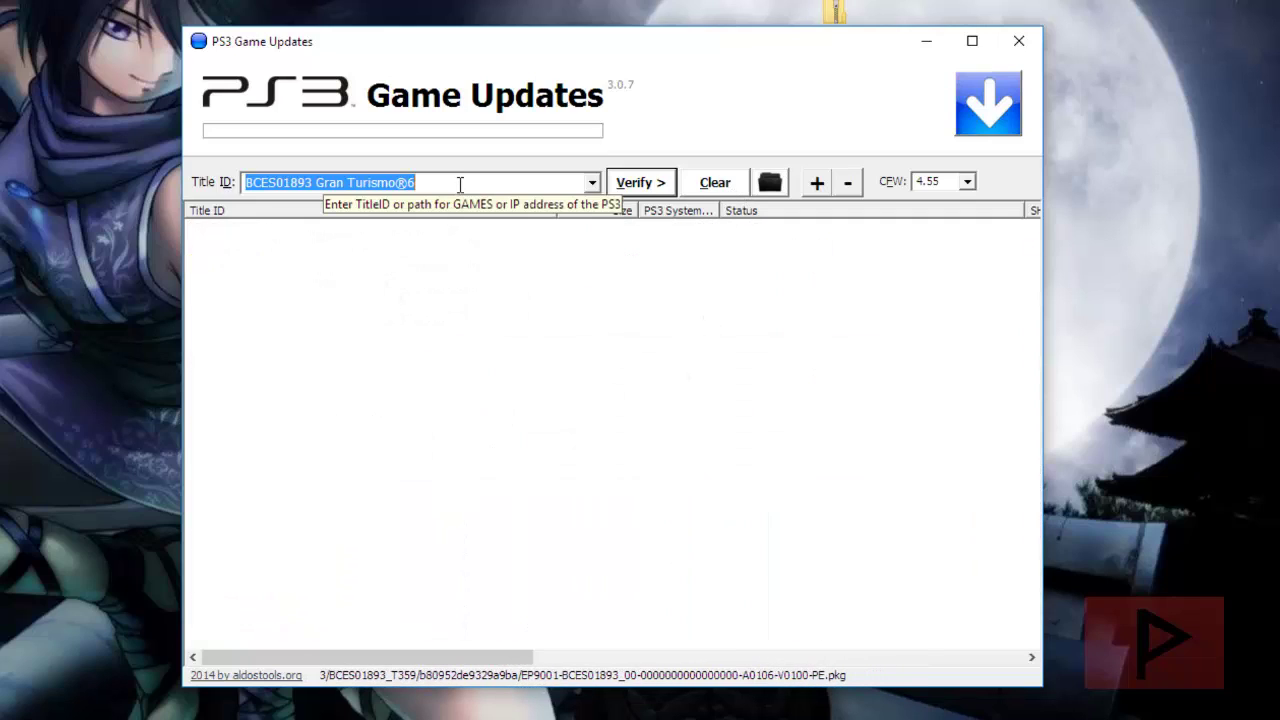
pyautogui.click(518, 185)
pyautogui.hotkey('ctrl', 'a')
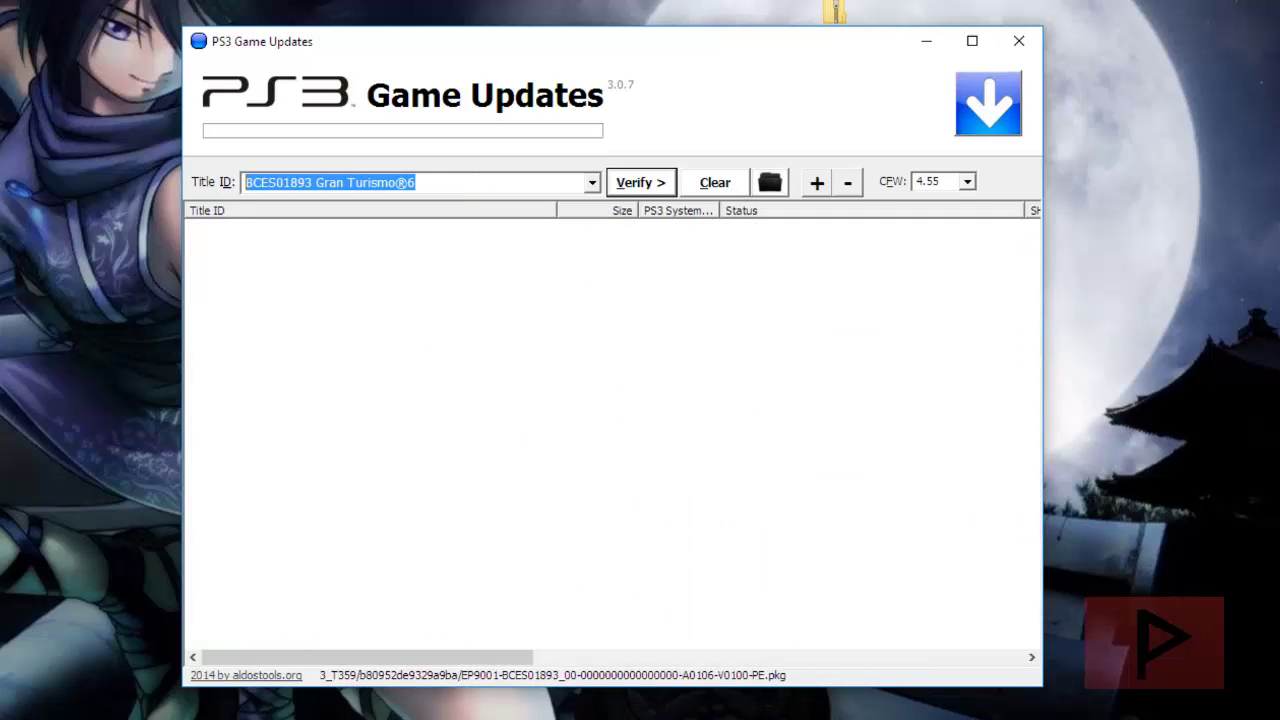
pyautogui.press('BackSpace')
pyautogui.write('MOD')
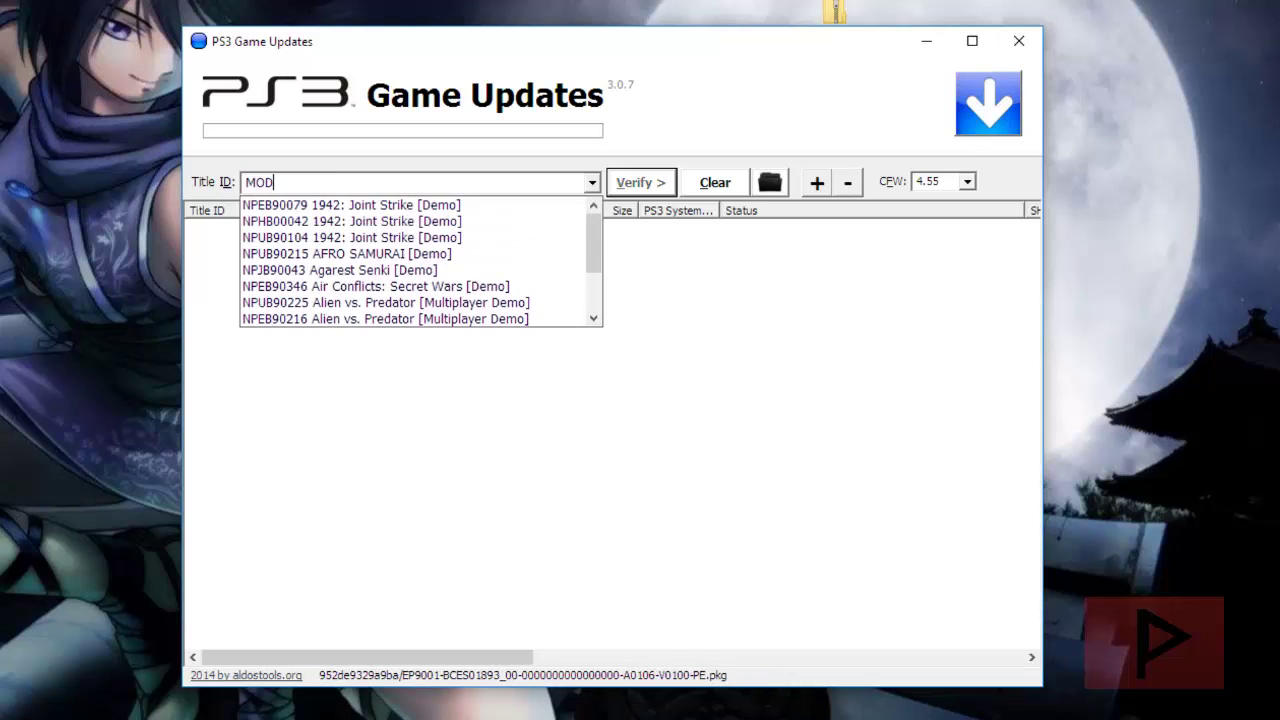
pyautogui.write('ERN')
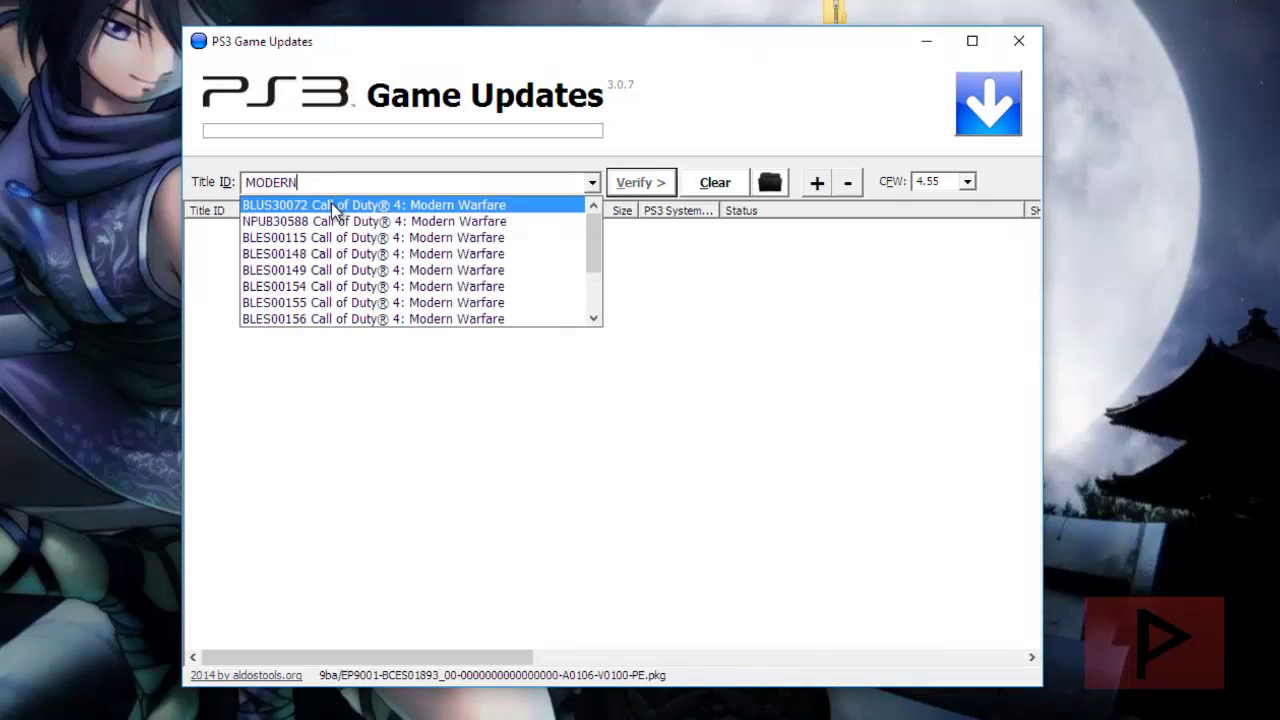
pyautogui.click(331, 204)
pyautogui.click(630, 188)
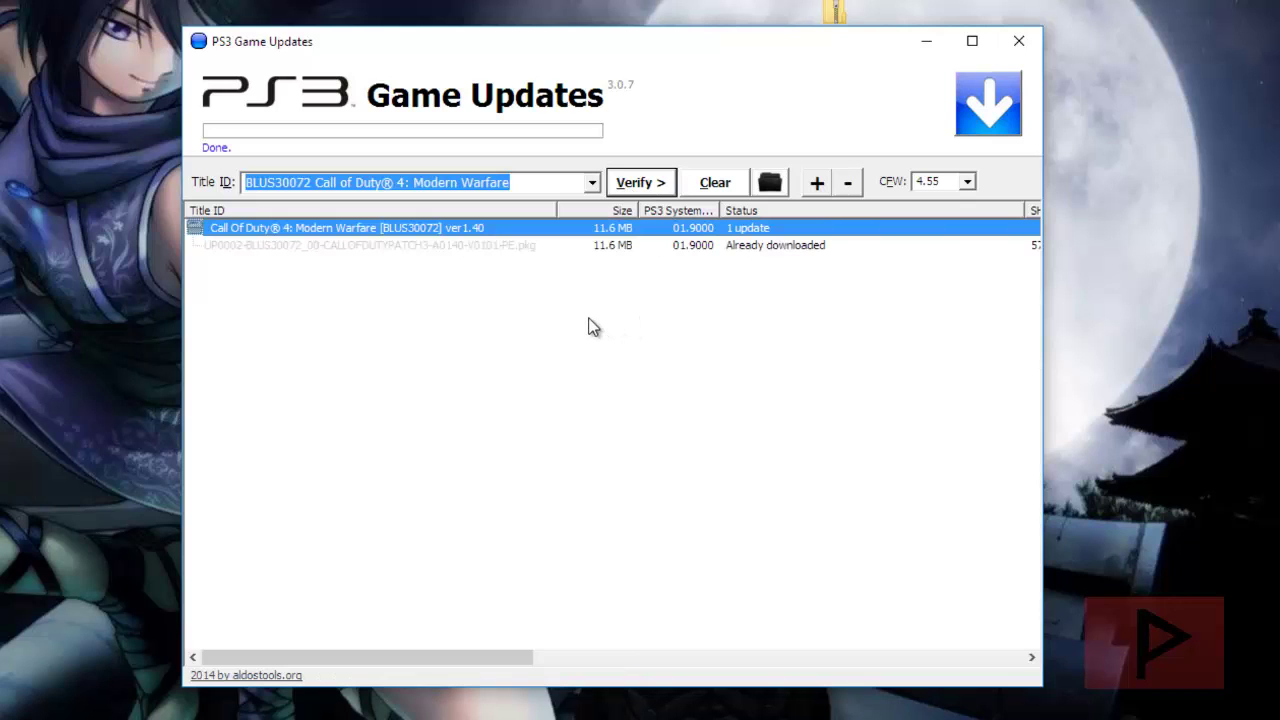
pyautogui.doubleClick(505, 244)
pyautogui.hotkey('alt', 'F4')
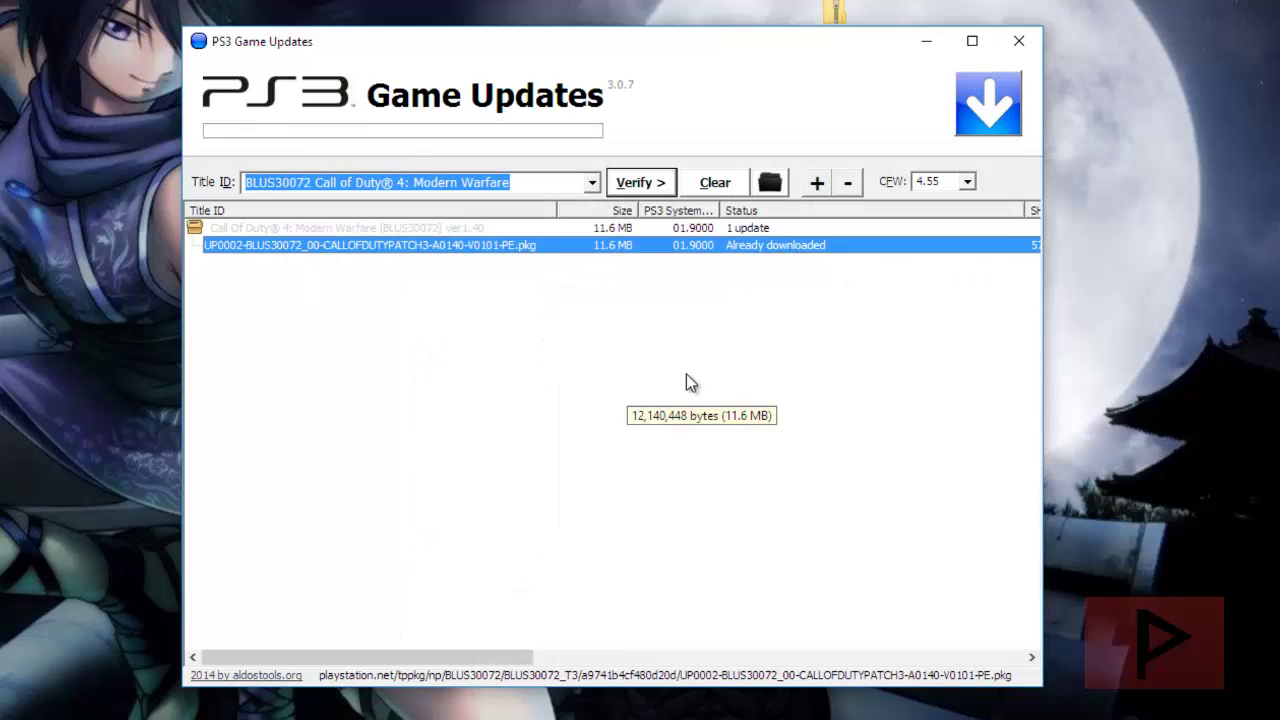
# Step: Cancel the PS3 GAMES folder chooser, then expand and collapse the update list
pyautogui.click(770, 184)
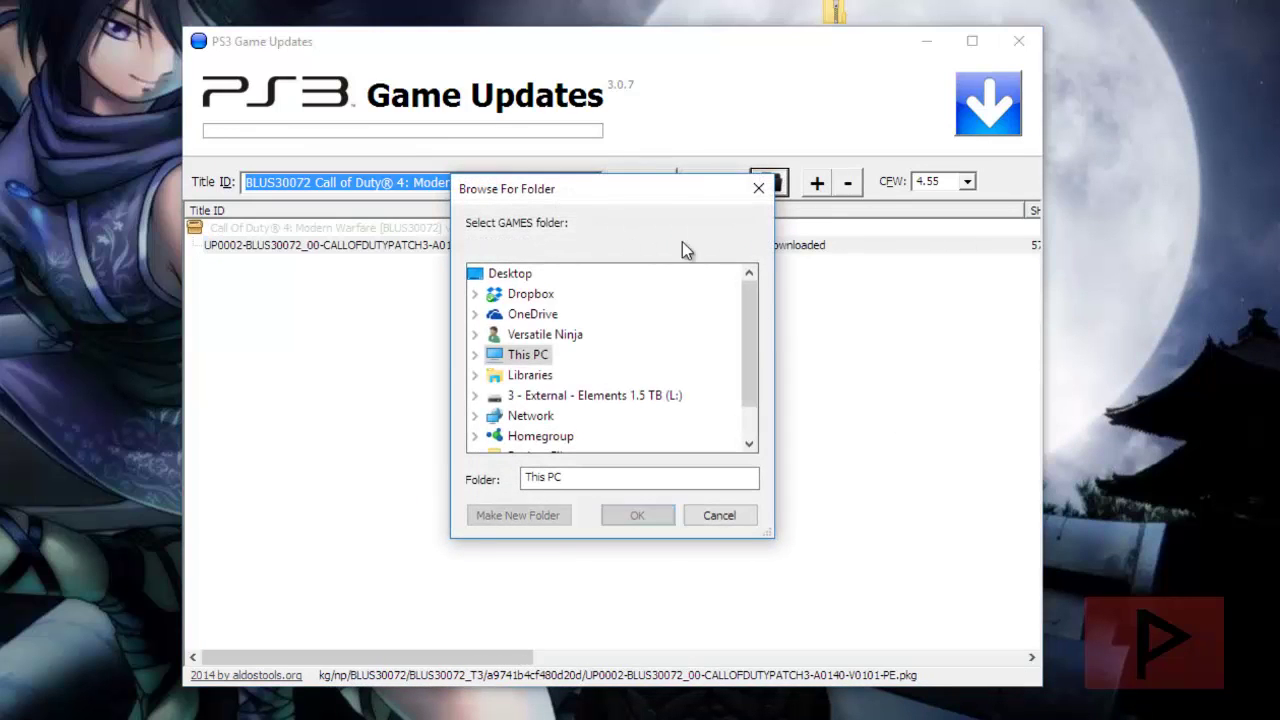
pyautogui.click(718, 515)
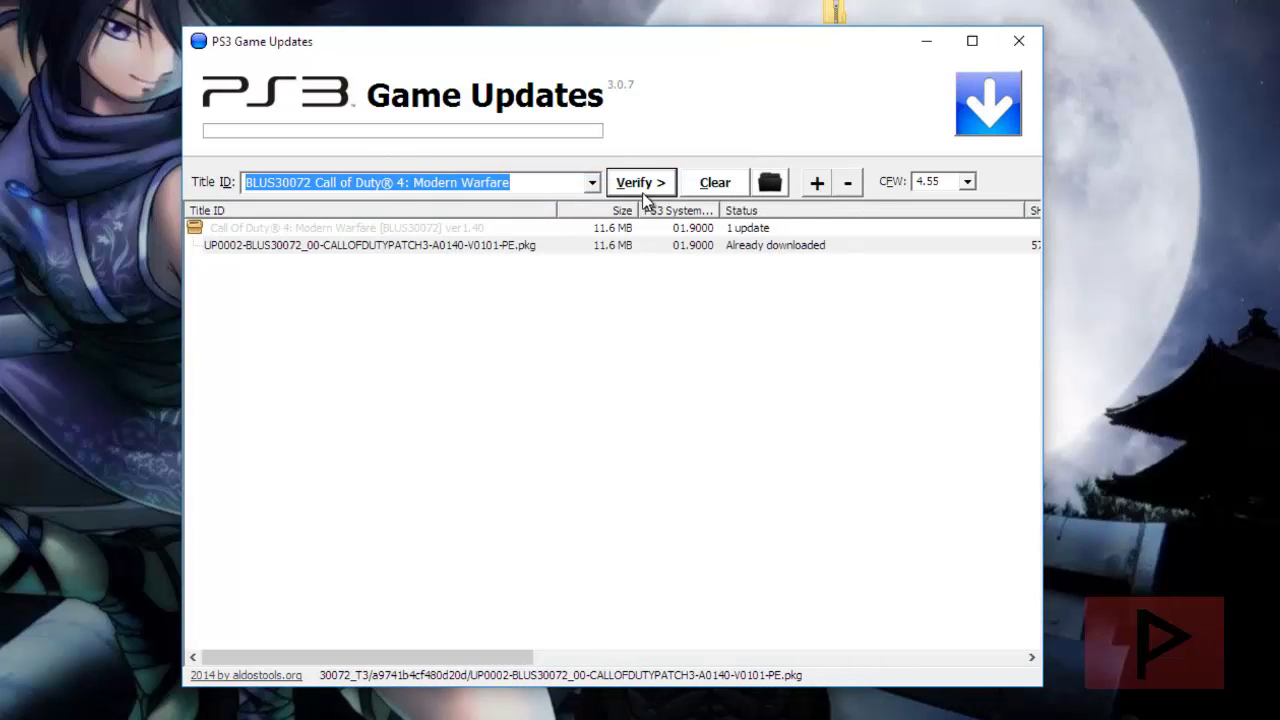
pyautogui.click(822, 186)
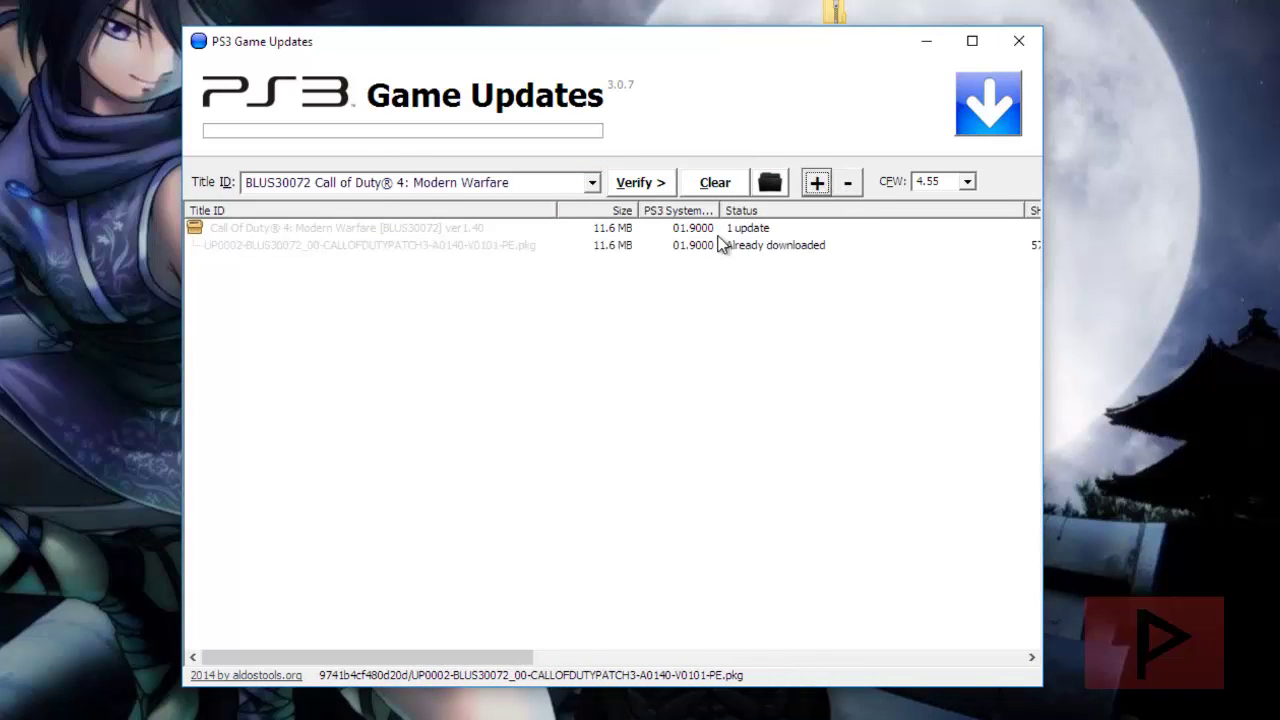
pyautogui.click(849, 183)
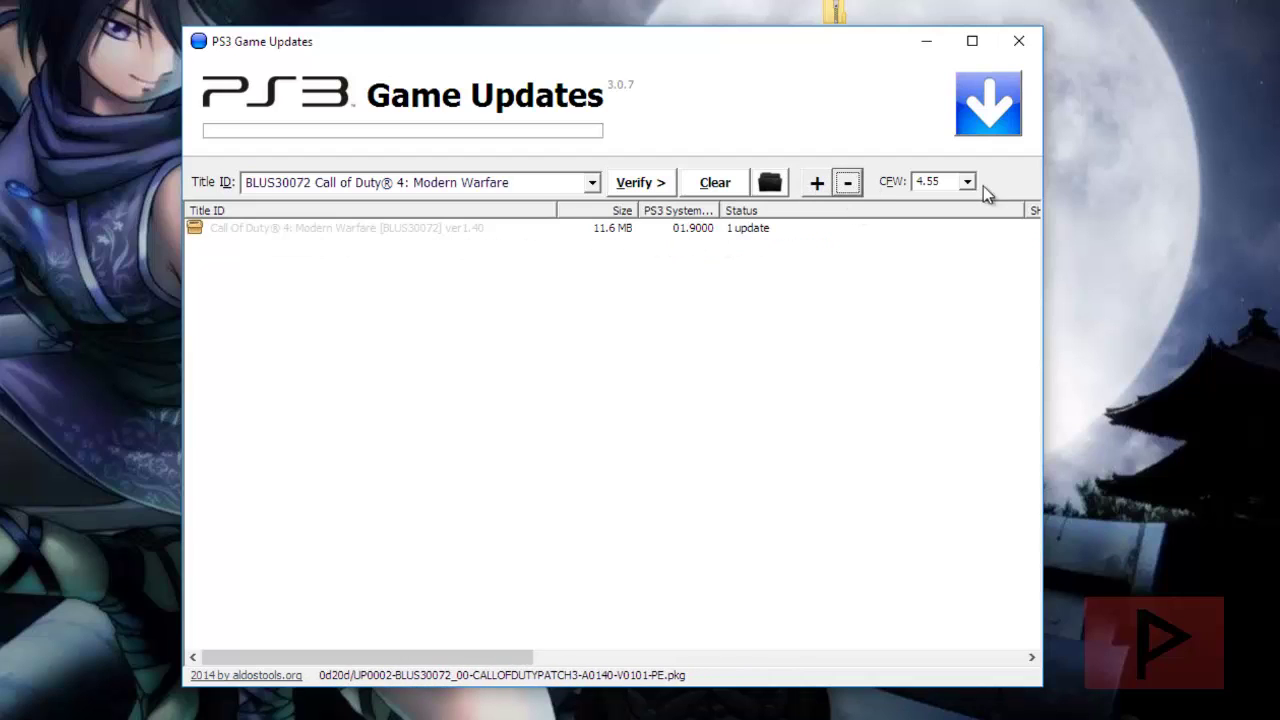